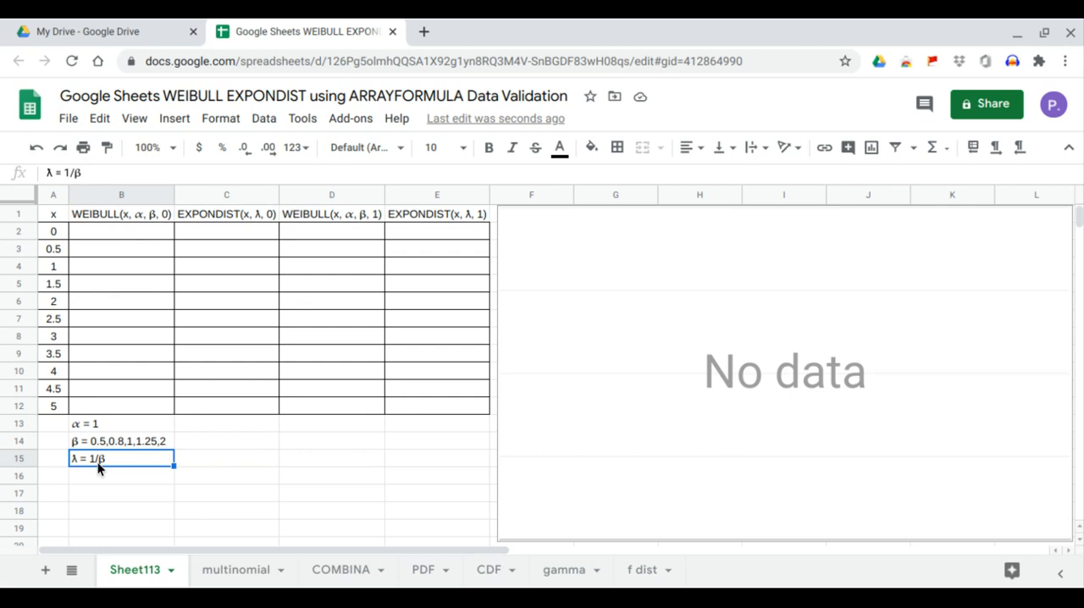
{"action": "left_click", "coordinate": [188, 459]}
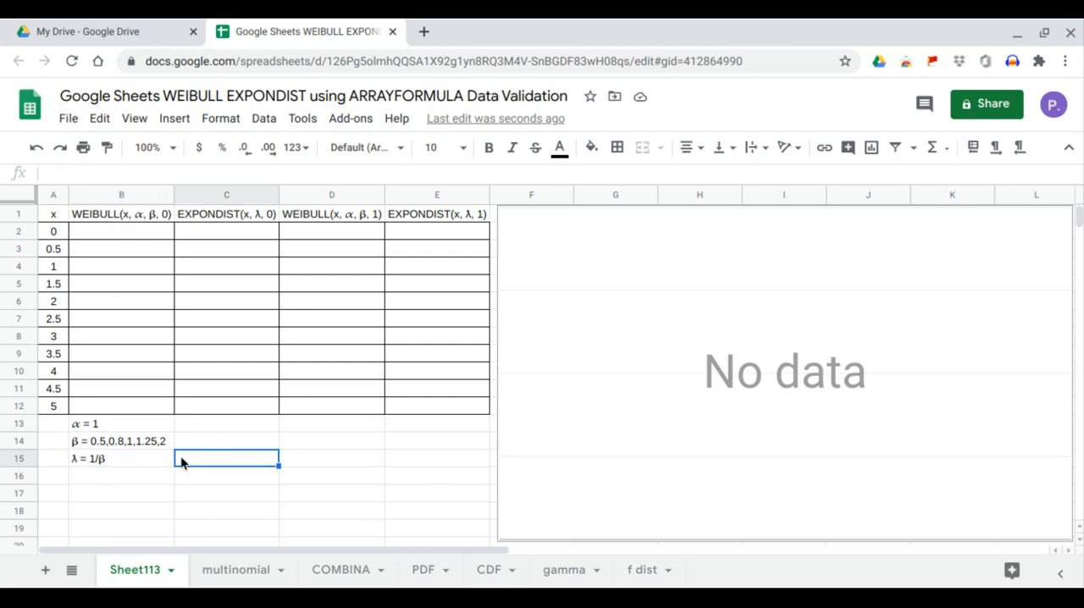
{"action": "left_click", "coordinate": [127, 425]}
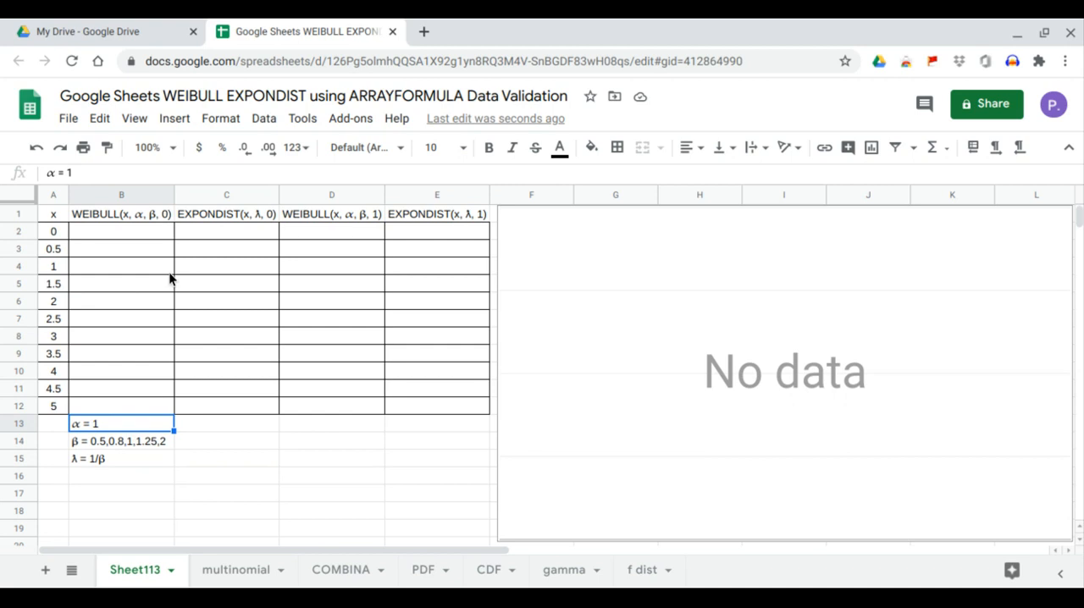
{"action": "left_click", "coordinate": [149, 461]}
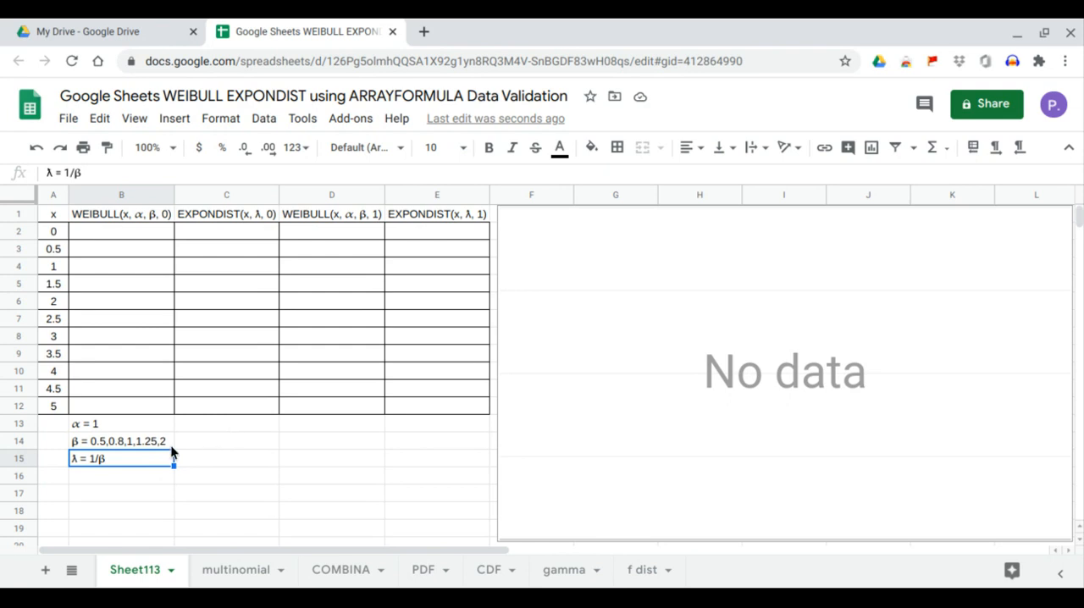
Step: Copy the β values 0.5,0.8,1,1.25,2 from B14 and use them as a list-of-items data validation dropdown in cell C14
{"action": "left_click", "coordinate": [166, 443]}
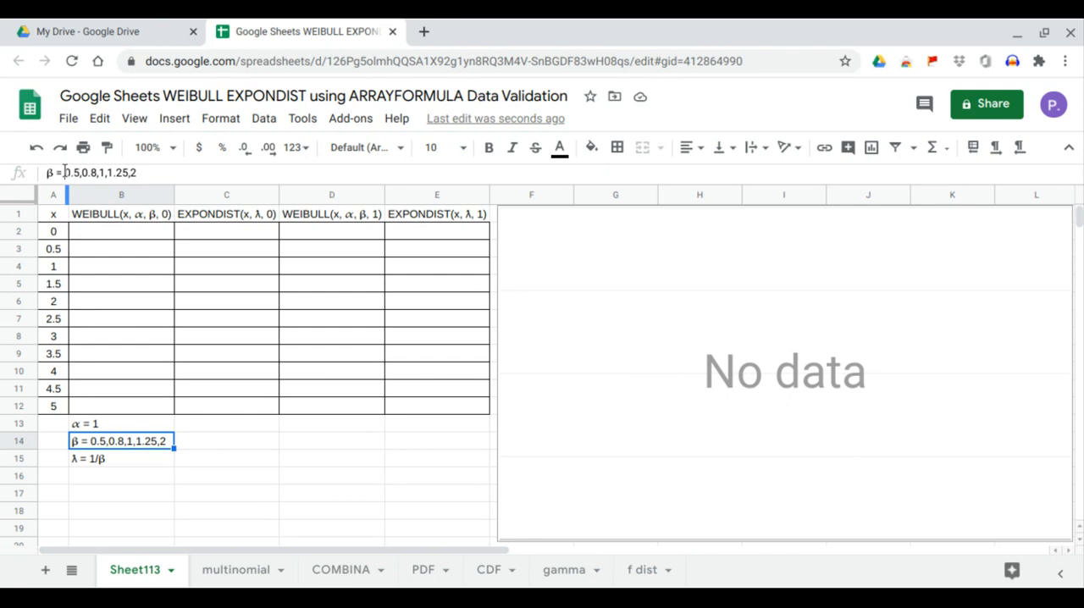
{"action": "left_click_drag", "start_coordinate": [64, 172], "coordinate": [167, 172]}
{"action": "key", "text": "ctrl+c"}
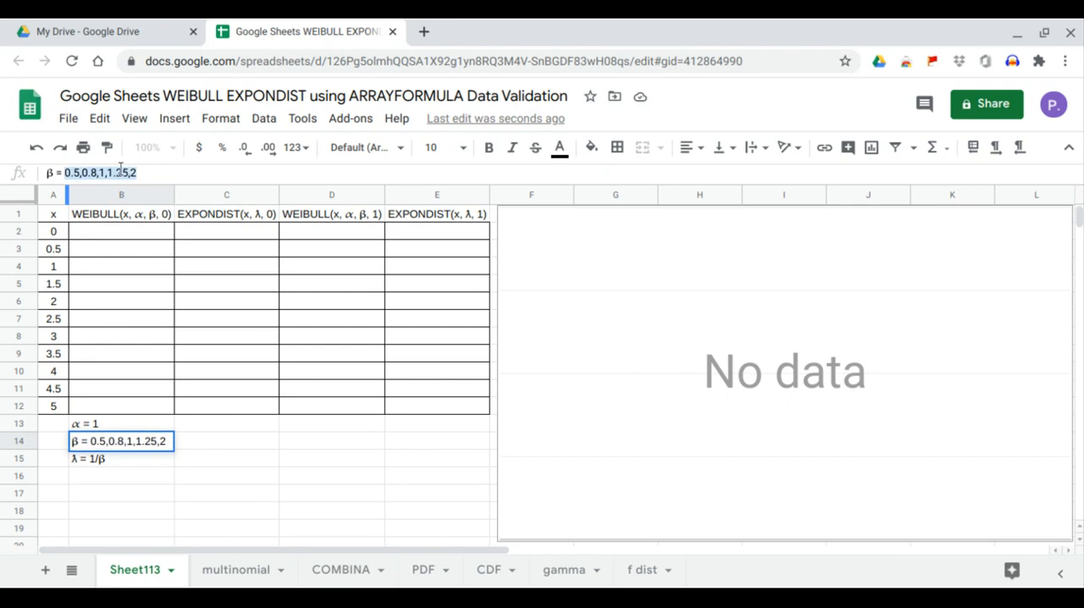
{"action": "left_click", "coordinate": [224, 441]}
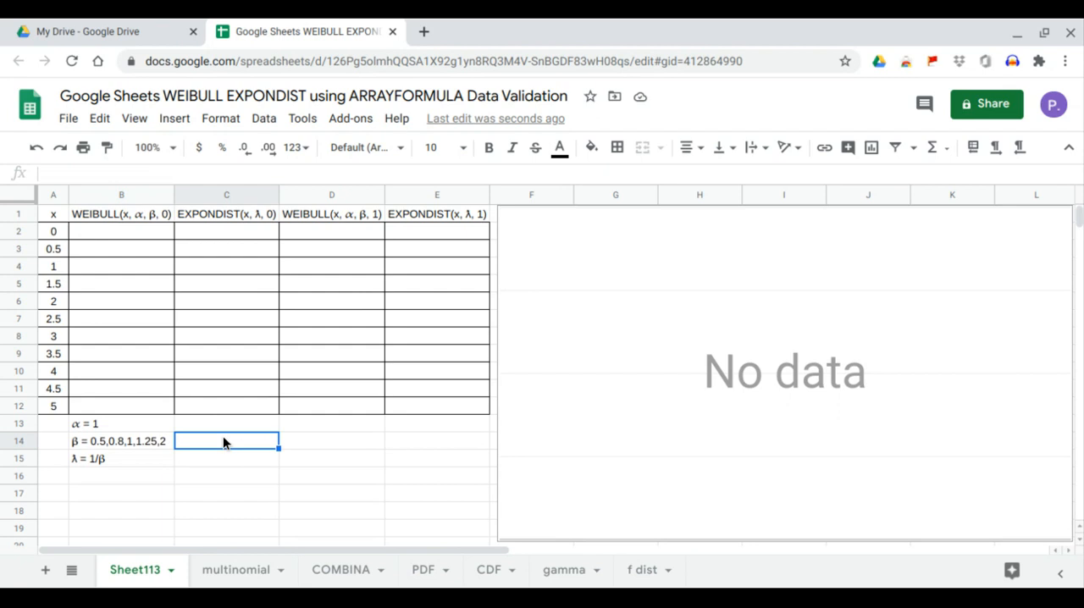
{"action": "left_click", "coordinate": [263, 119]}
{"action": "left_click", "coordinate": [305, 343]}
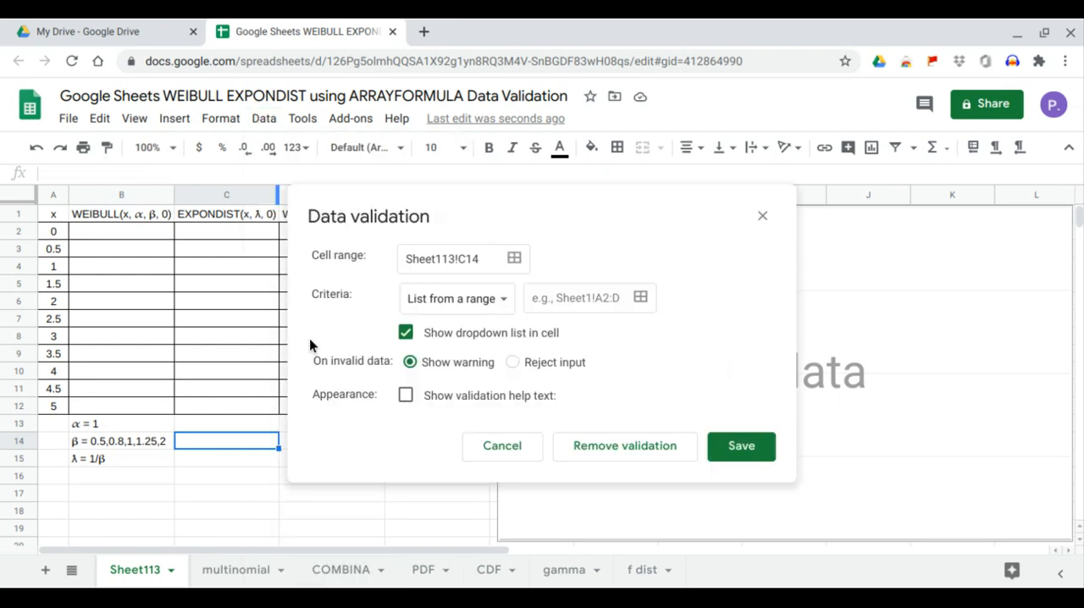
{"action": "left_click", "coordinate": [437, 300]}
{"action": "left_click", "coordinate": [442, 326]}
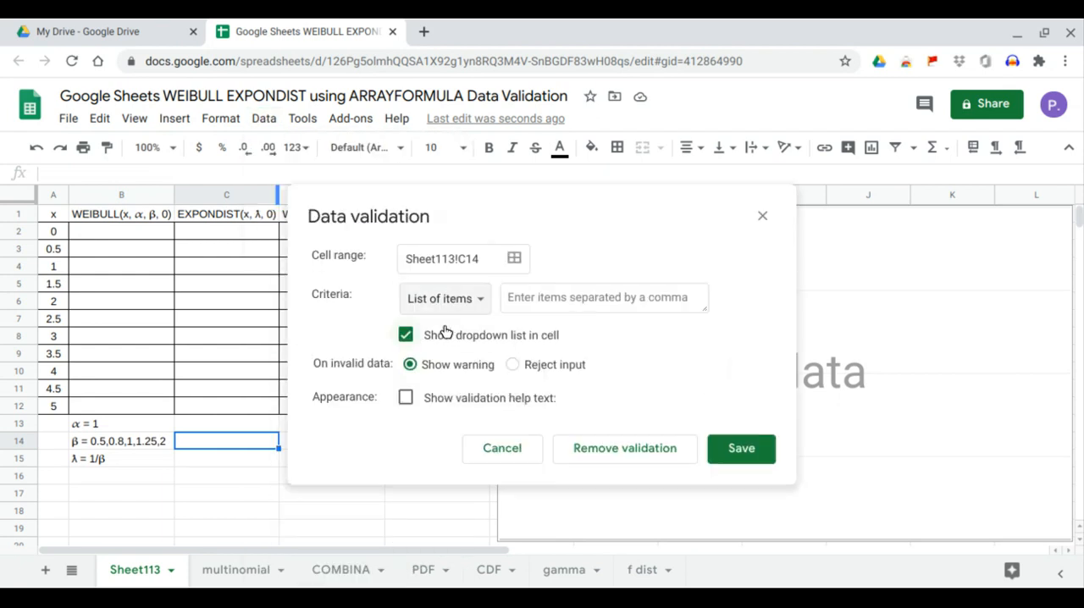
{"action": "left_click", "coordinate": [538, 296]}
{"action": "key", "text": "ctrl+v"}
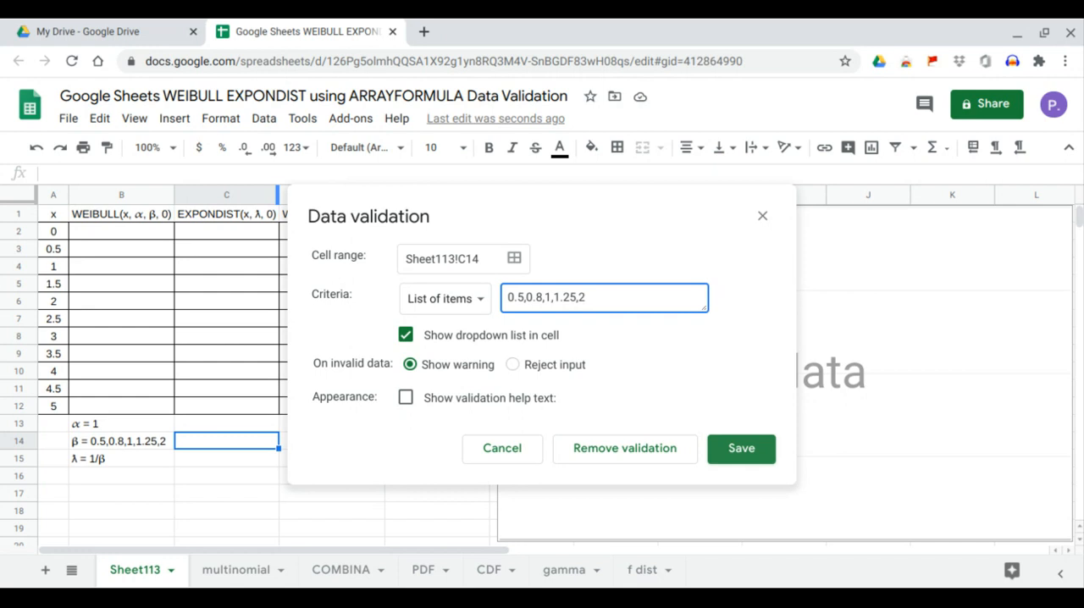
{"action": "left_click", "coordinate": [741, 457]}
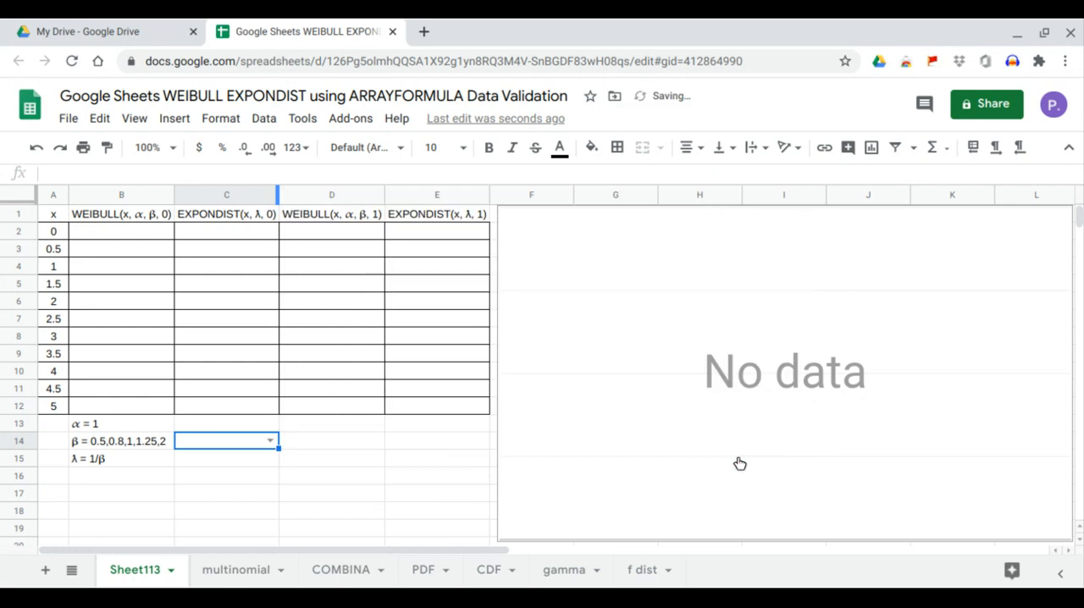
{"action": "left_click", "coordinate": [269, 442]}
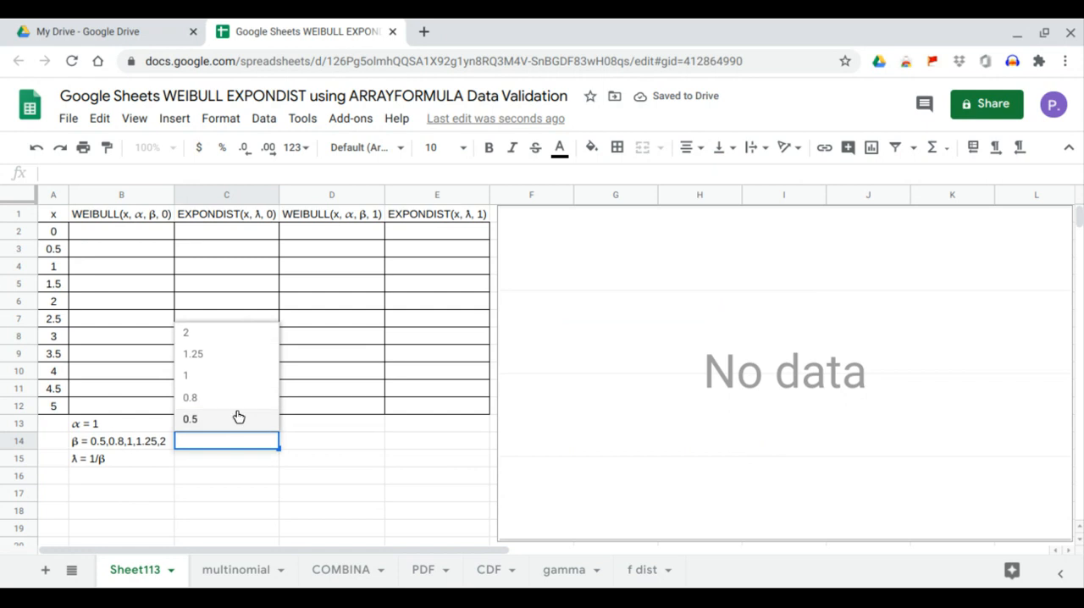
{"action": "left_click", "coordinate": [324, 443]}
Step: Enter 1 for α in C13 and choose 1 for β from the dropdown in C14
{"action": "left_click", "coordinate": [255, 424]}
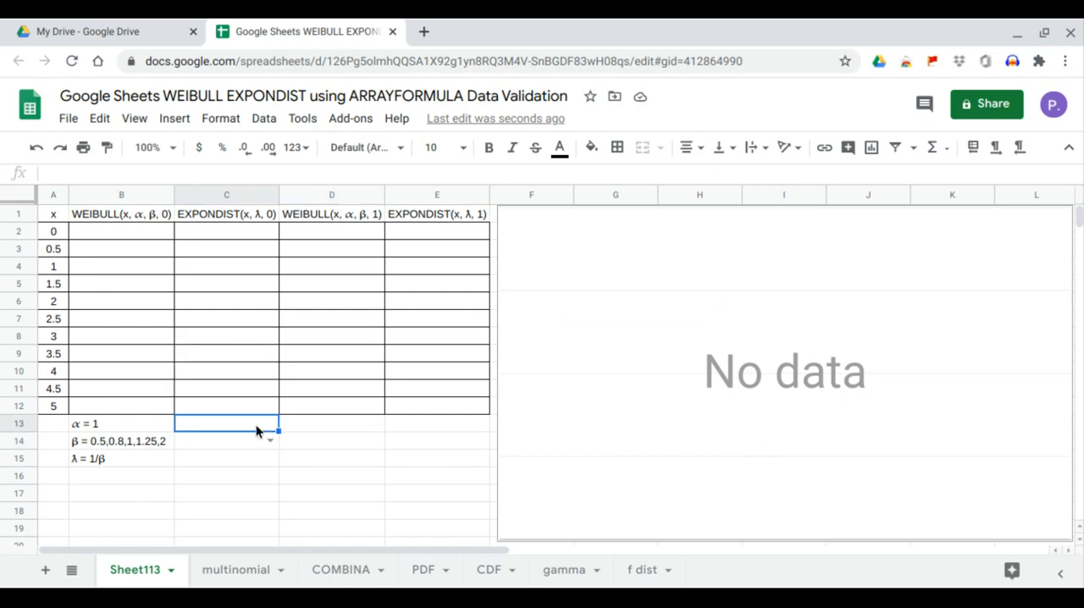
{"action": "type", "text": "1"}
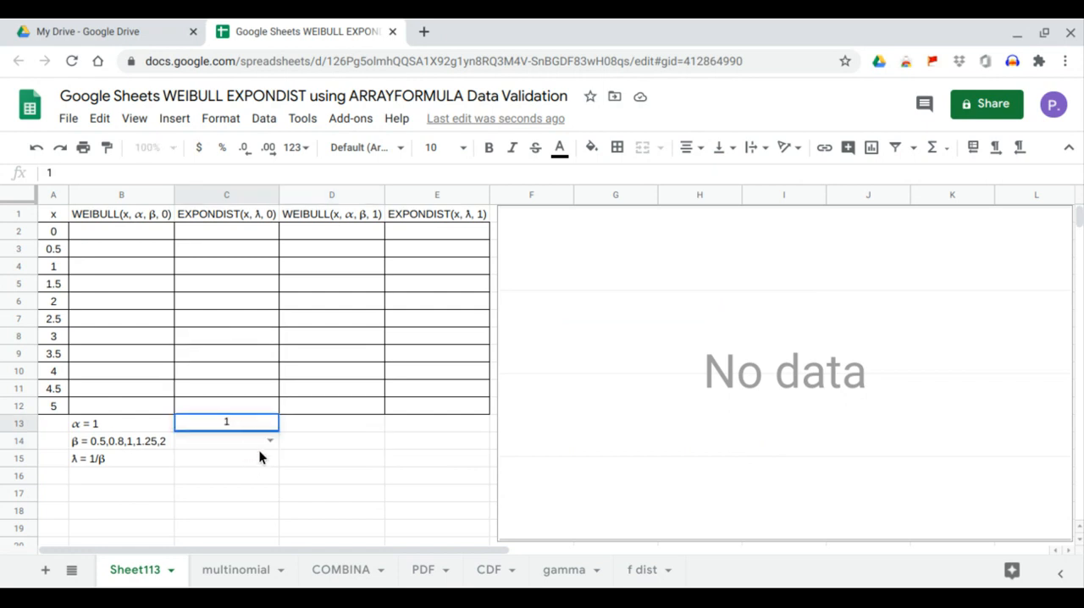
{"action": "key", "text": "Return"}
{"action": "left_click", "coordinate": [269, 440]}
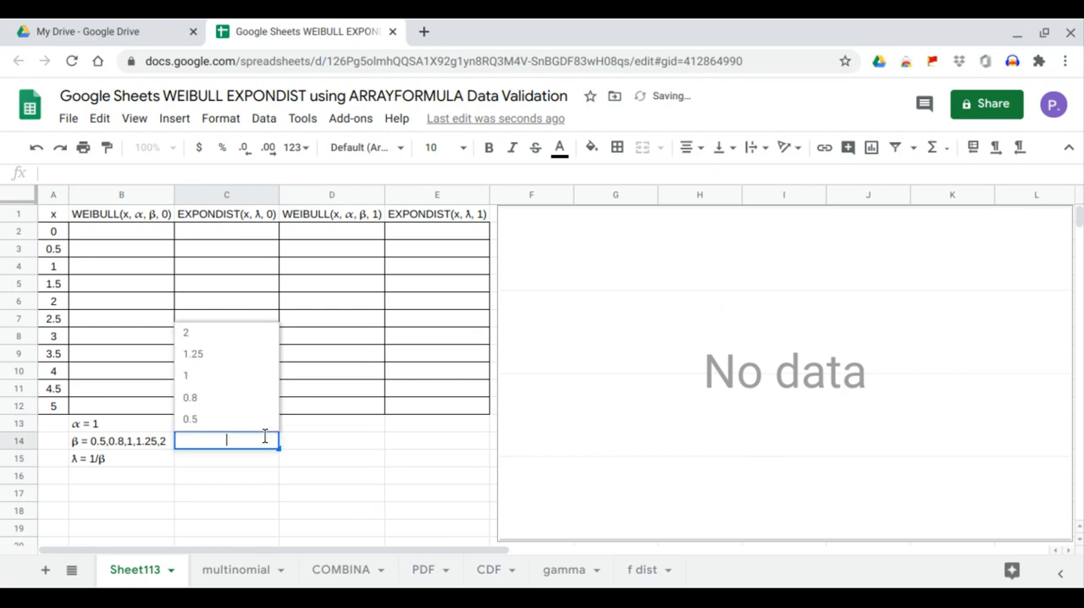
{"action": "left_click", "coordinate": [221, 386]}
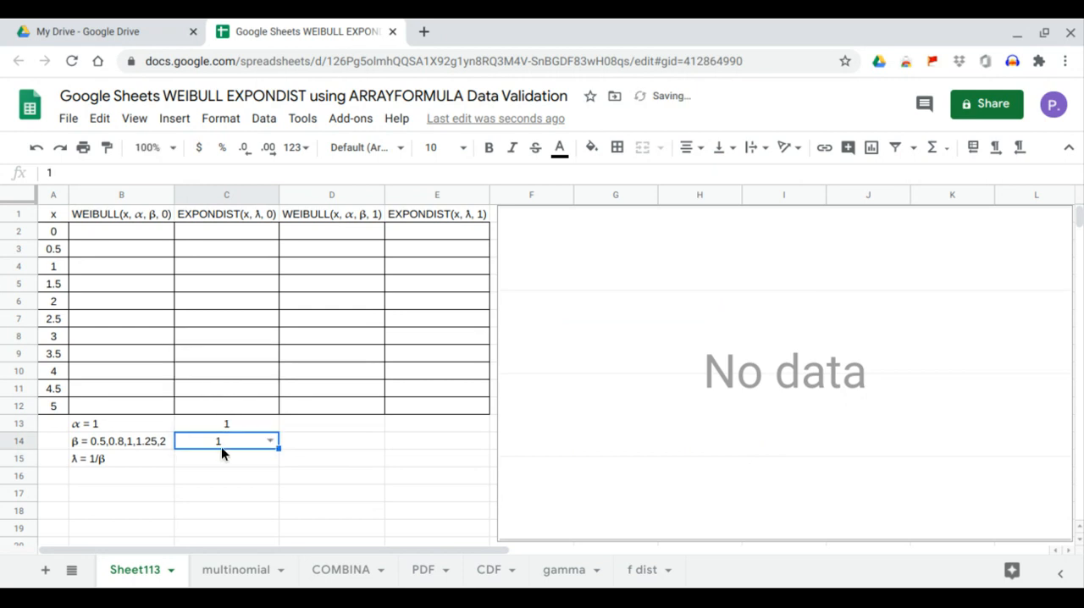
Step: Calculate λ in C15 with the formula =1/C14
{"action": "left_click", "coordinate": [225, 461]}
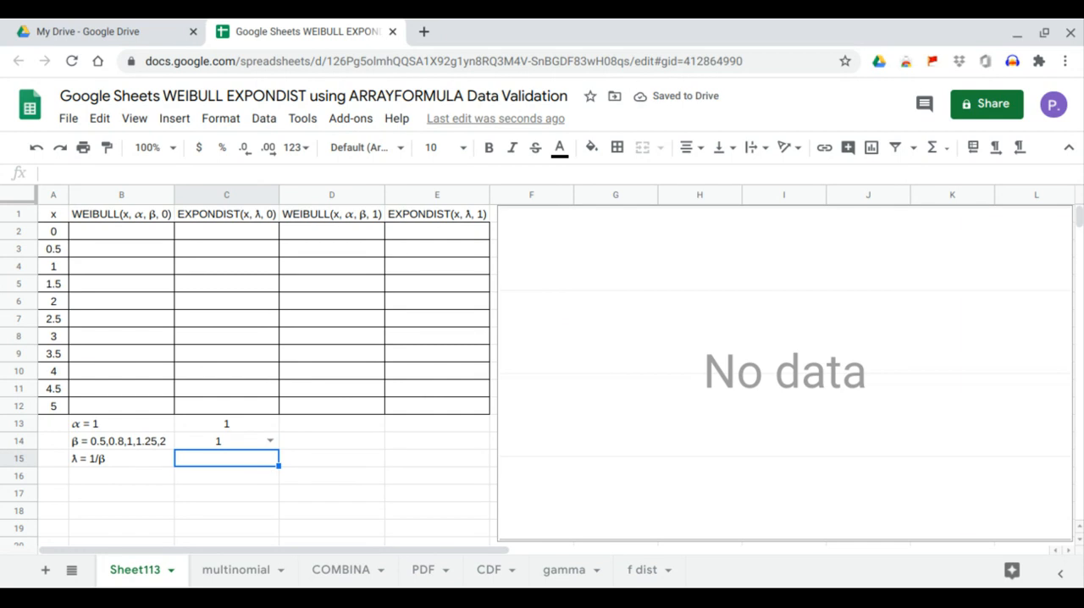
{"action": "key", "text": "Return"}
{"action": "type", "text": "="}
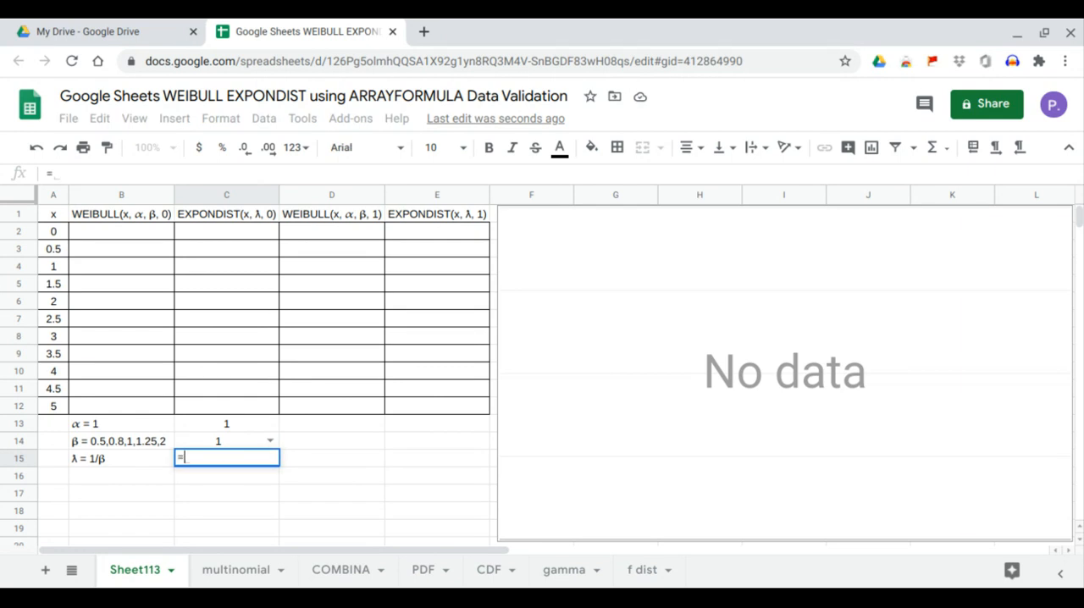
{"action": "type", "text": "1/"}
{"action": "left_click", "coordinate": [232, 442]}
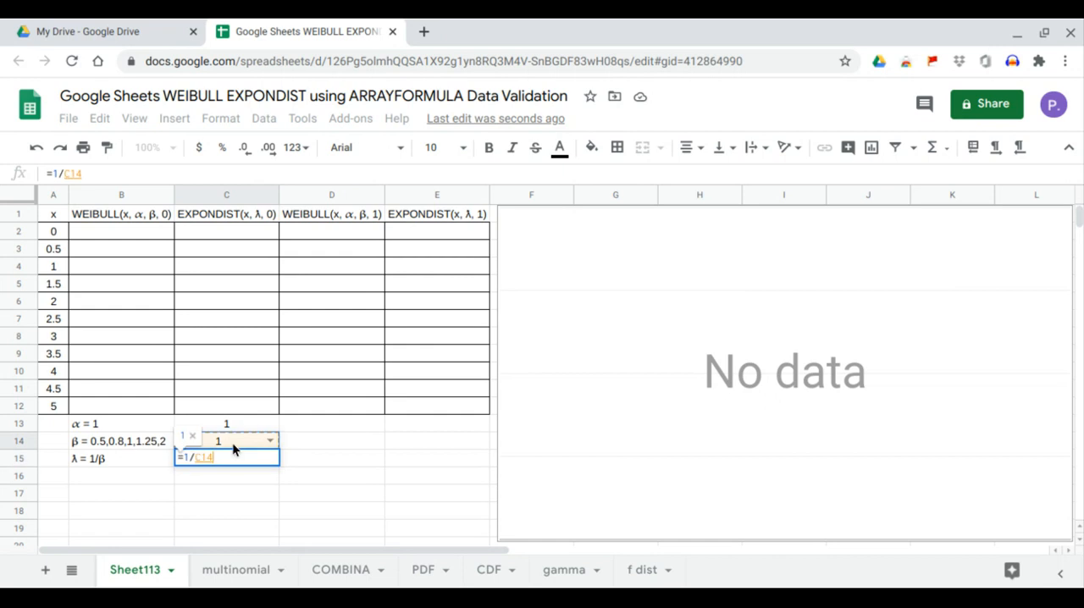
{"action": "key", "text": "Return"}
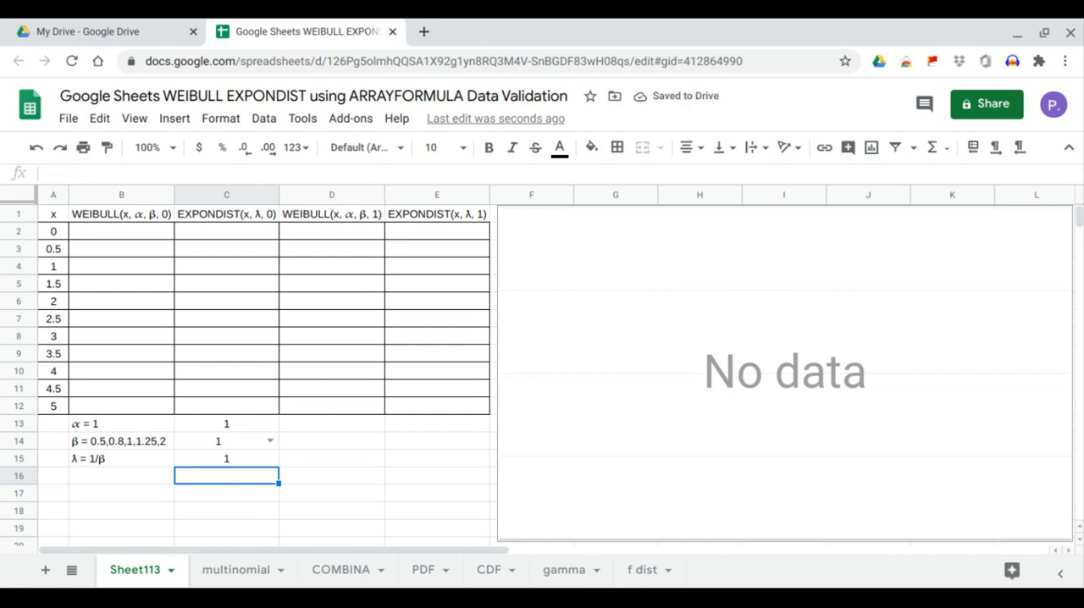
Step: Fill the WEIBULL(x, α, β, 0) column from B2 with =ARRAYFORMULA(WEIBULL(A2:A12,C13,C14,0))
{"action": "left_click", "coordinate": [132, 237]}
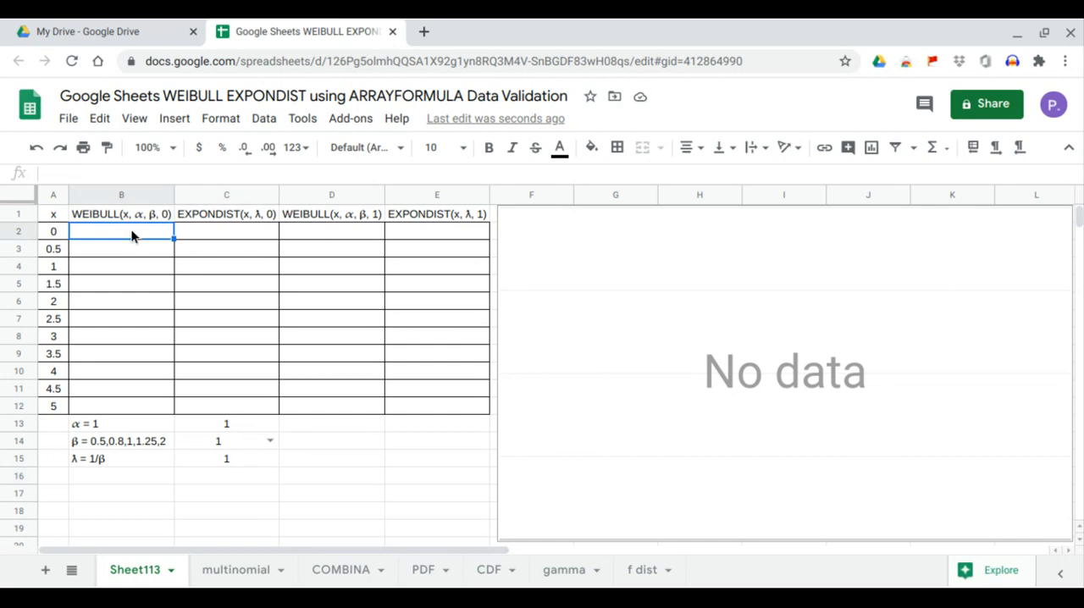
{"action": "type", "text": "="}
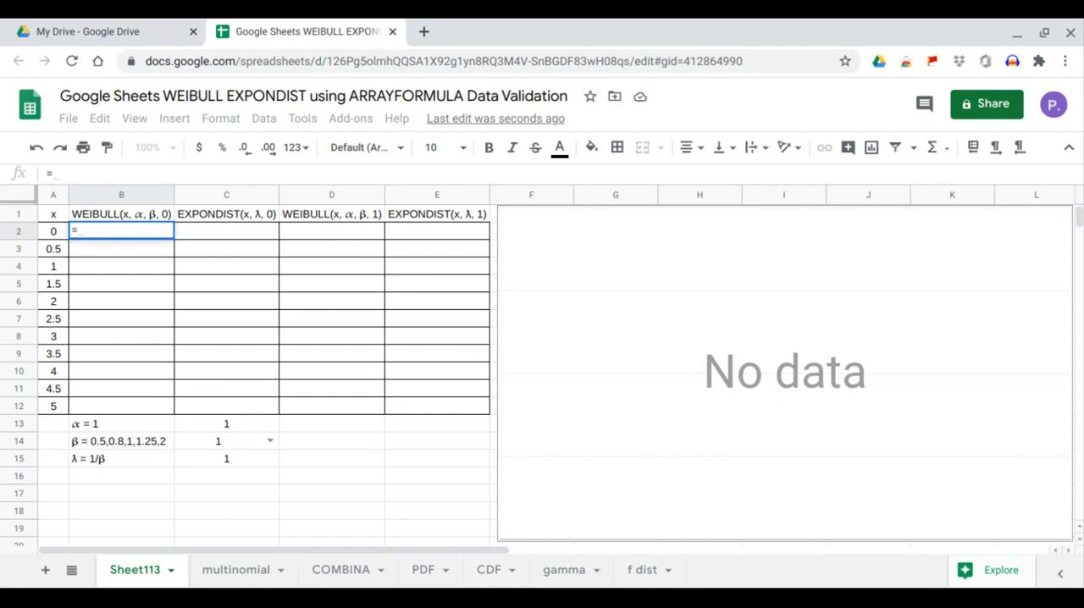
{"action": "type", "text": "arrayf"}
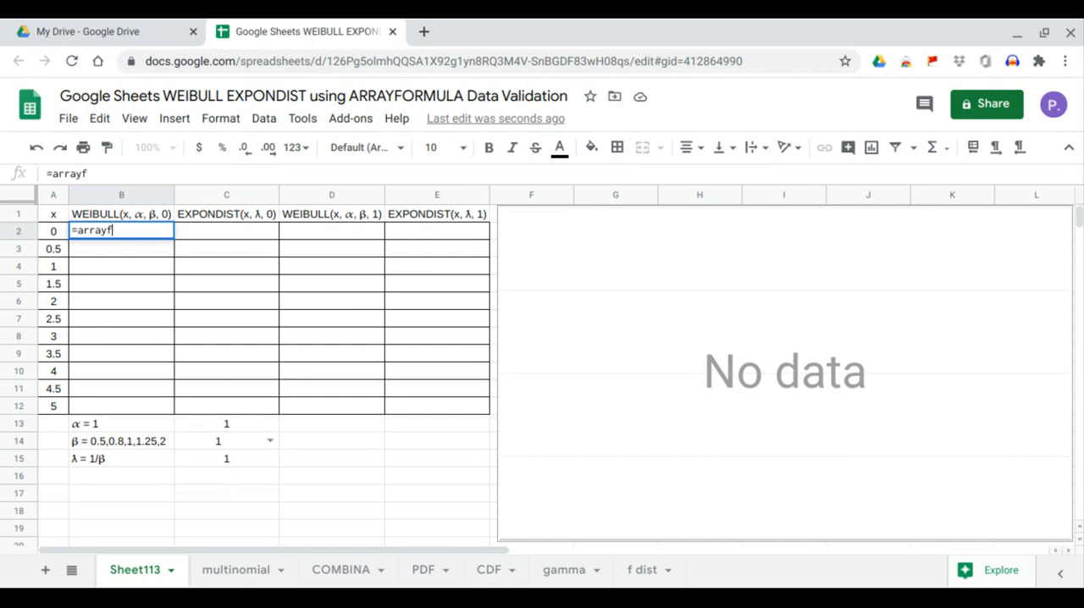
{"action": "type", "text": "ormula(w"}
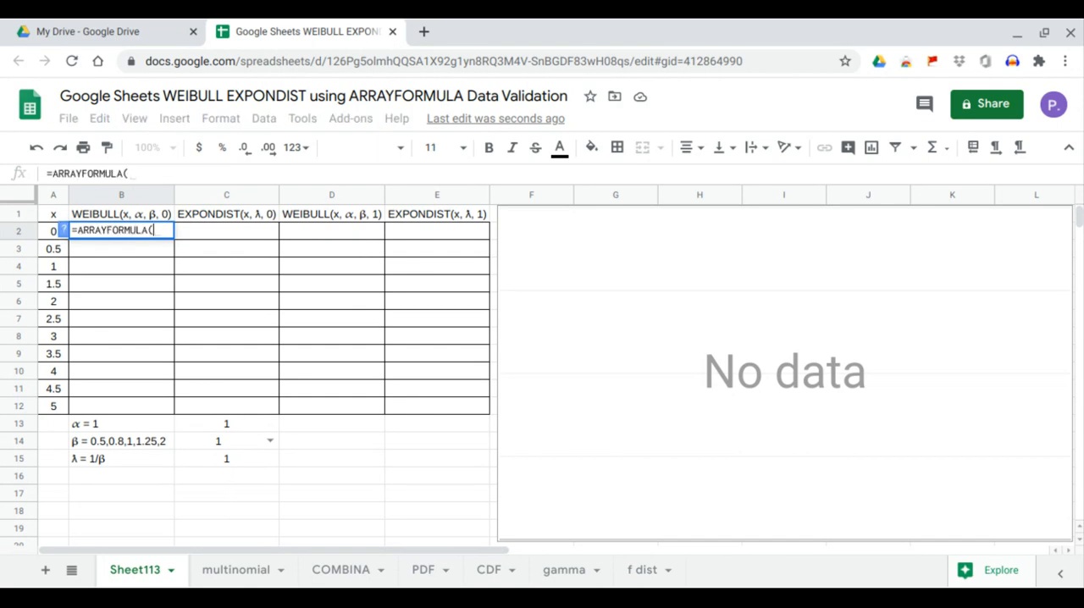
{"action": "type", "text": "ei"}
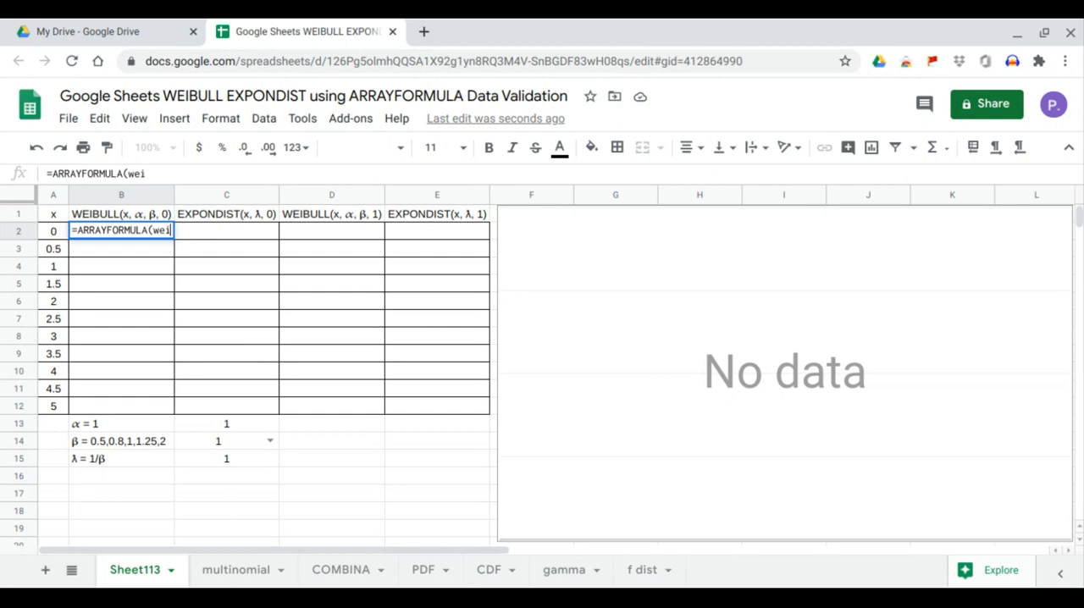
{"action": "type", "text": "bull("}
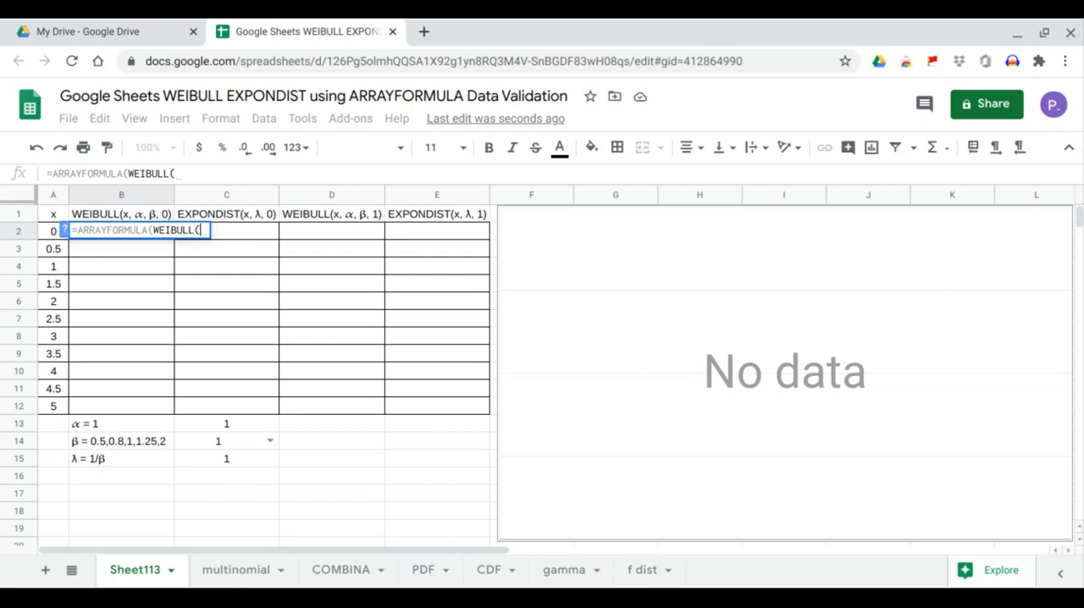
{"action": "left_click_drag", "start_coordinate": [48, 233], "coordinate": [58, 408]}
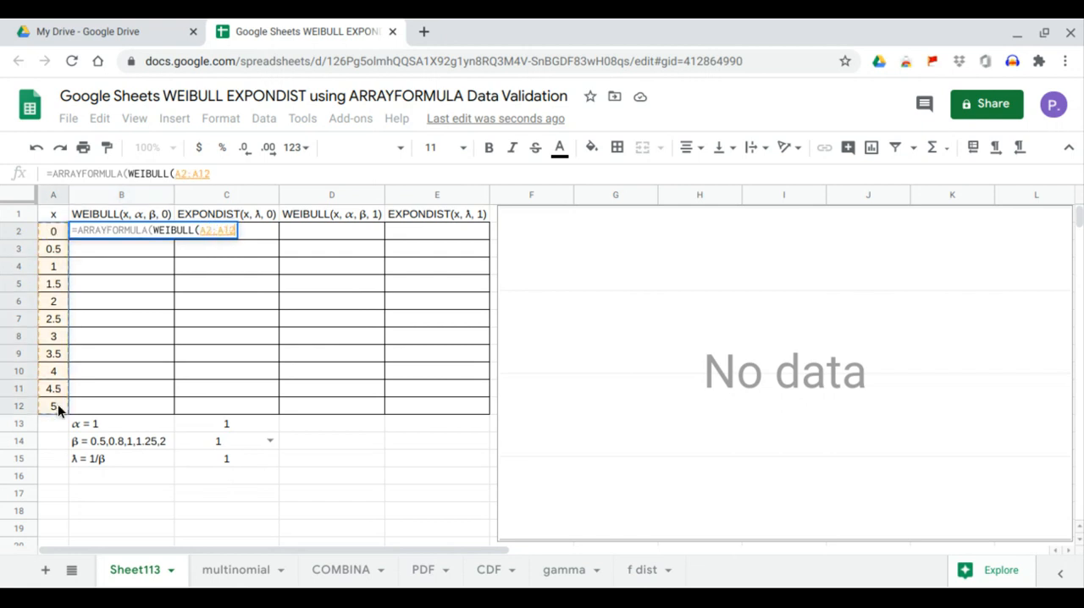
{"action": "type", "text": ","}
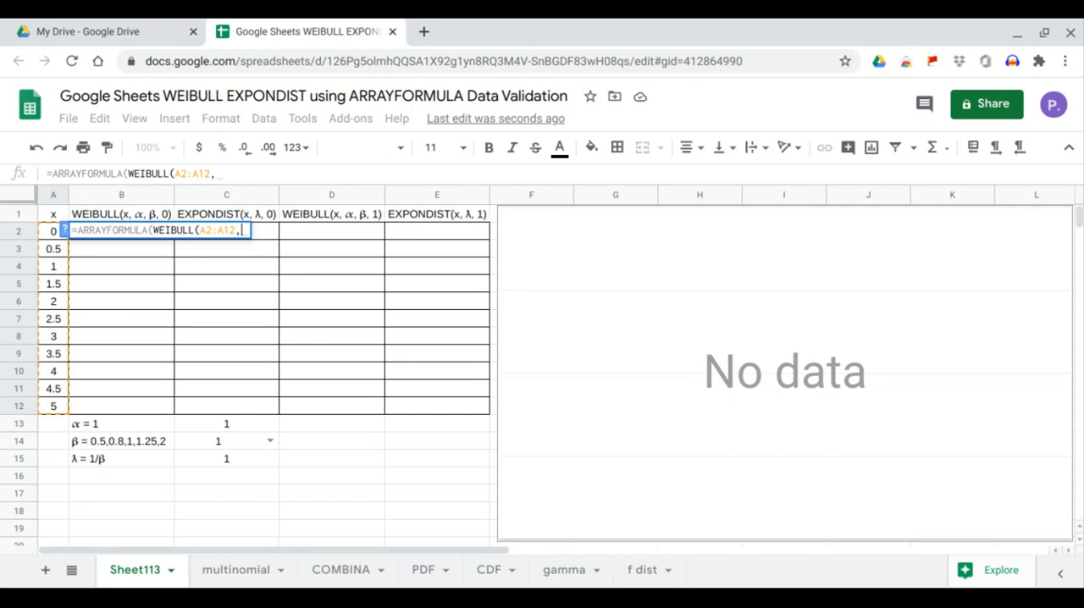
{"action": "left_click", "coordinate": [213, 423]}
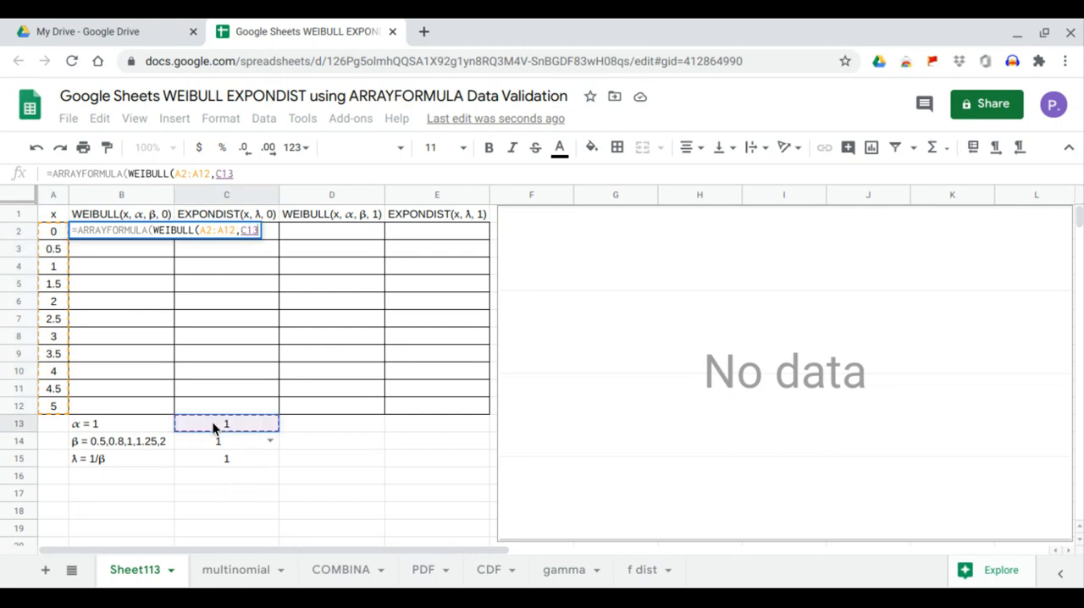
{"action": "type", "text": ","}
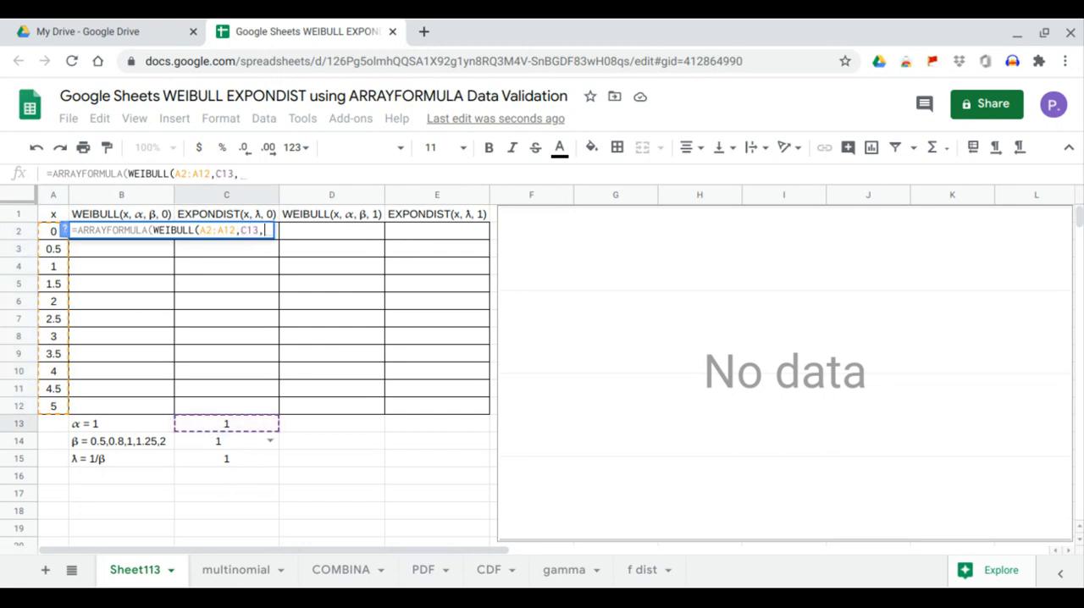
{"action": "left_click", "coordinate": [227, 439]}
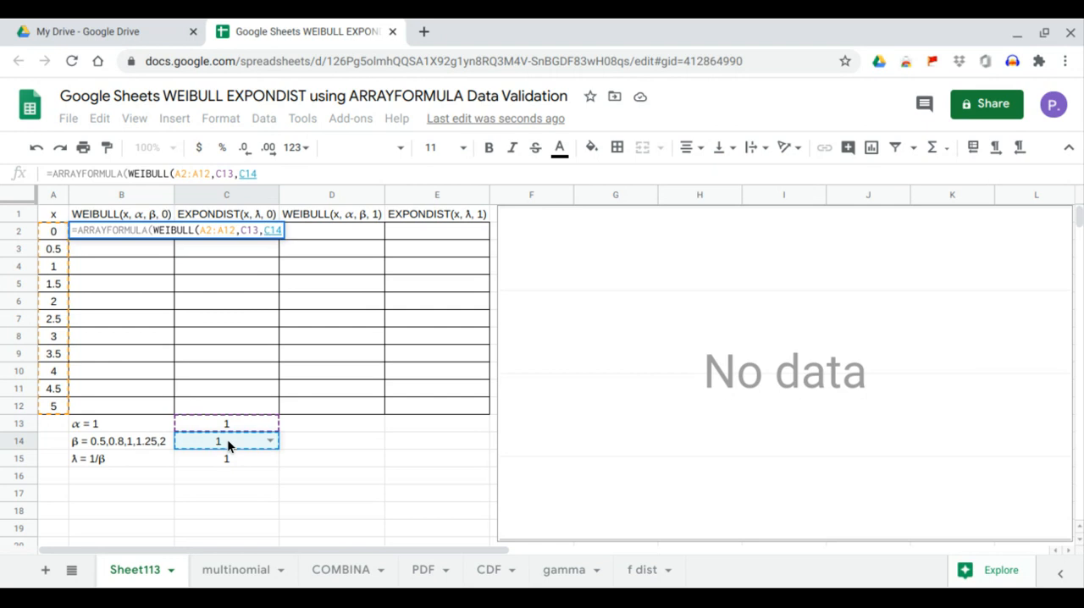
{"action": "type", "text": ",0)"}
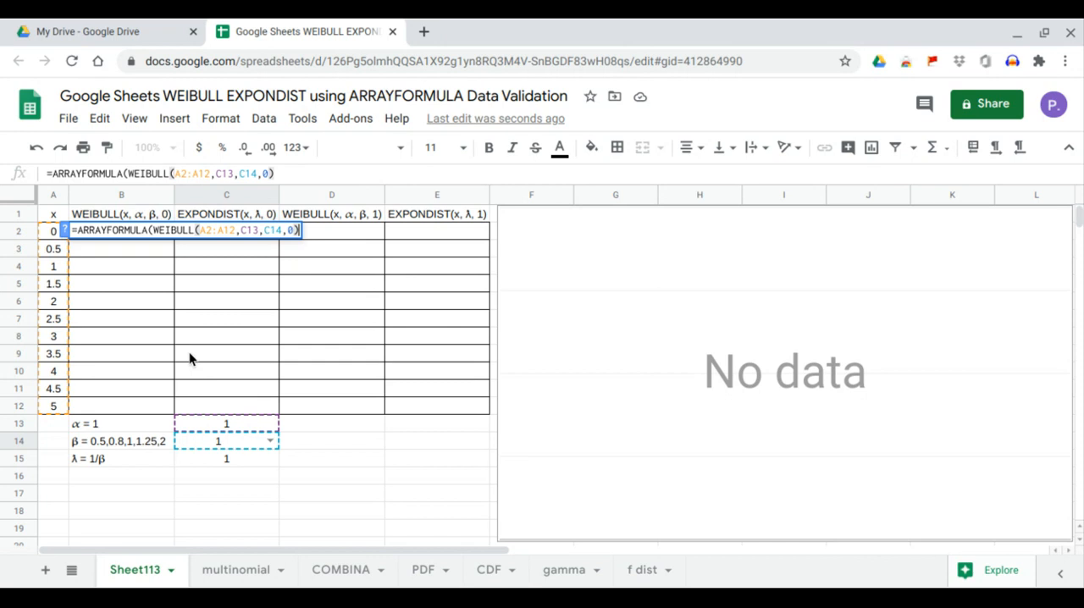
{"action": "key", "text": "Return"}
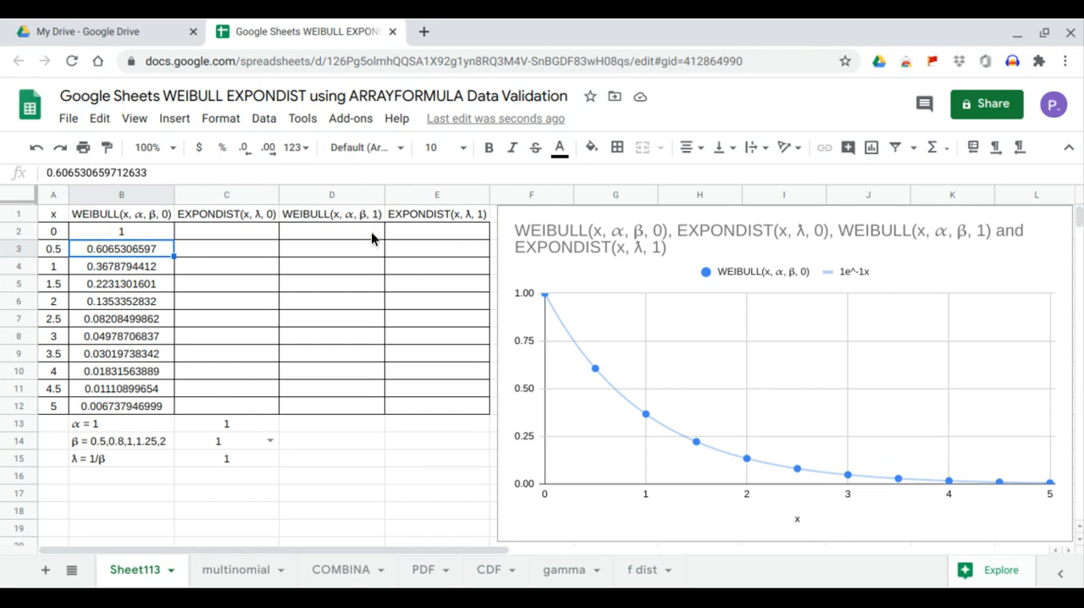
Step: Fill the EXPONDIST(x, λ, 0) column from C2 with =ARRAYFORMULA(EXPONDIST(A2:A12,C15,0))
{"action": "left_click", "coordinate": [319, 227]}
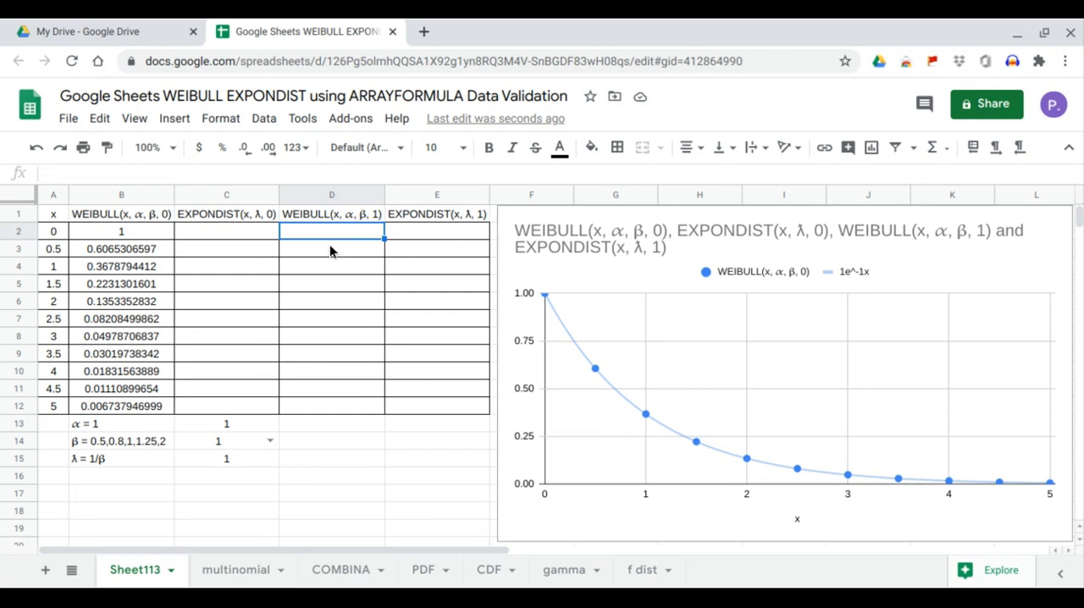
{"action": "left_click", "coordinate": [257, 236]}
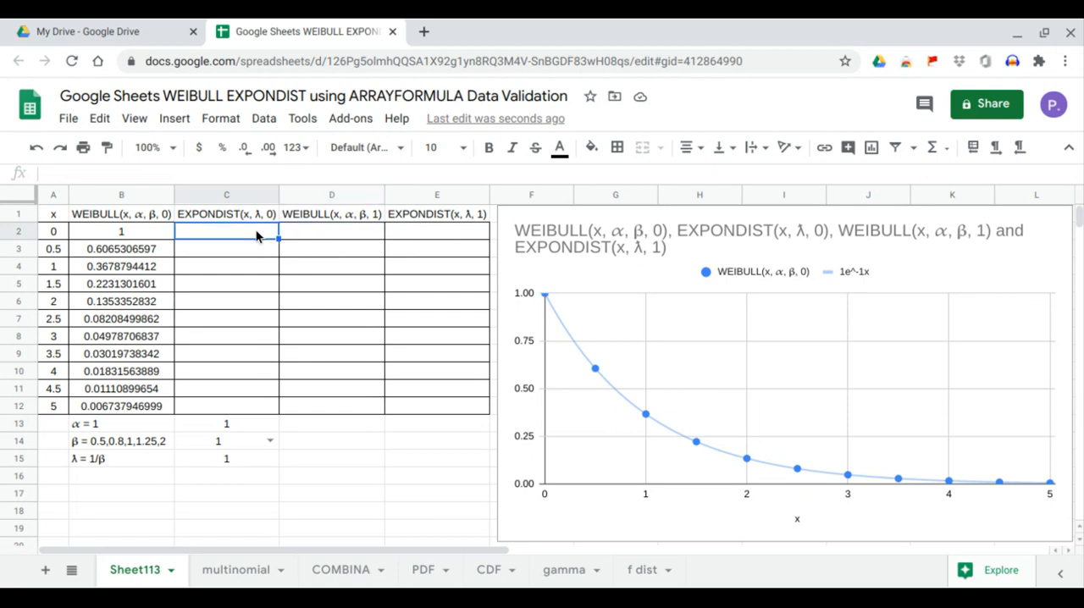
{"action": "type", "text": "=exp"}
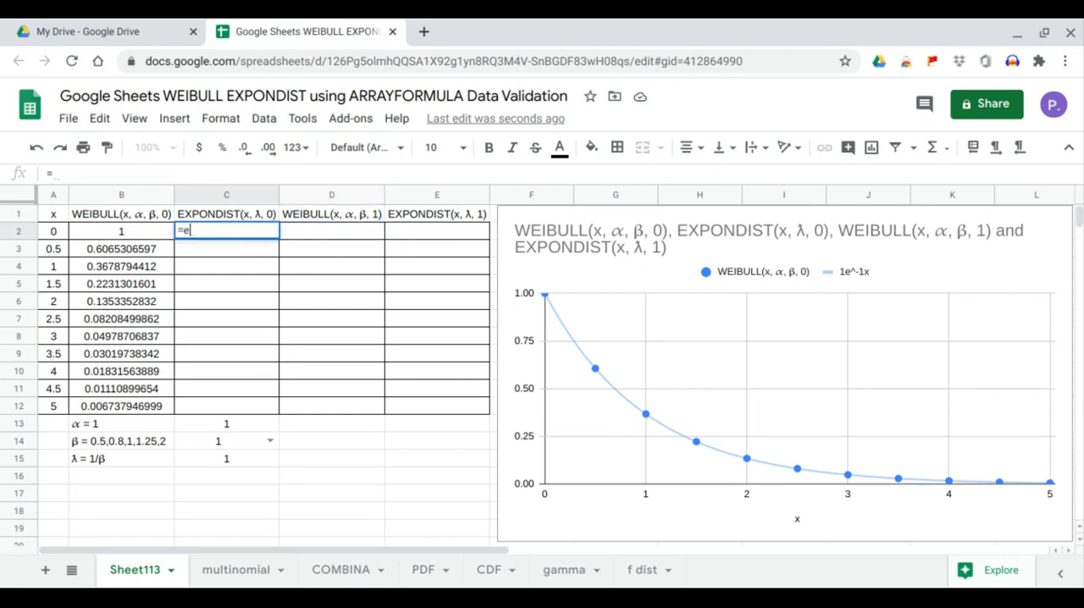
{"action": "key", "text": "BackSpace"}
{"action": "key", "text": "BackSpace"}
{"action": "key", "text": "BackSpace"}
{"action": "type", "text": "arrayformula("}
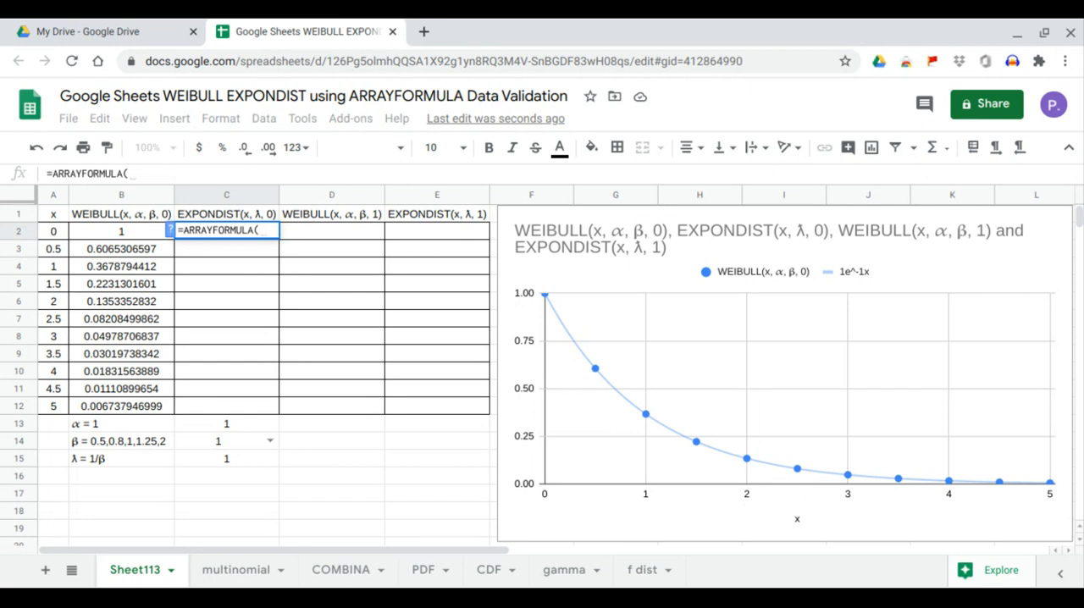
{"action": "type", "text": "expo"}
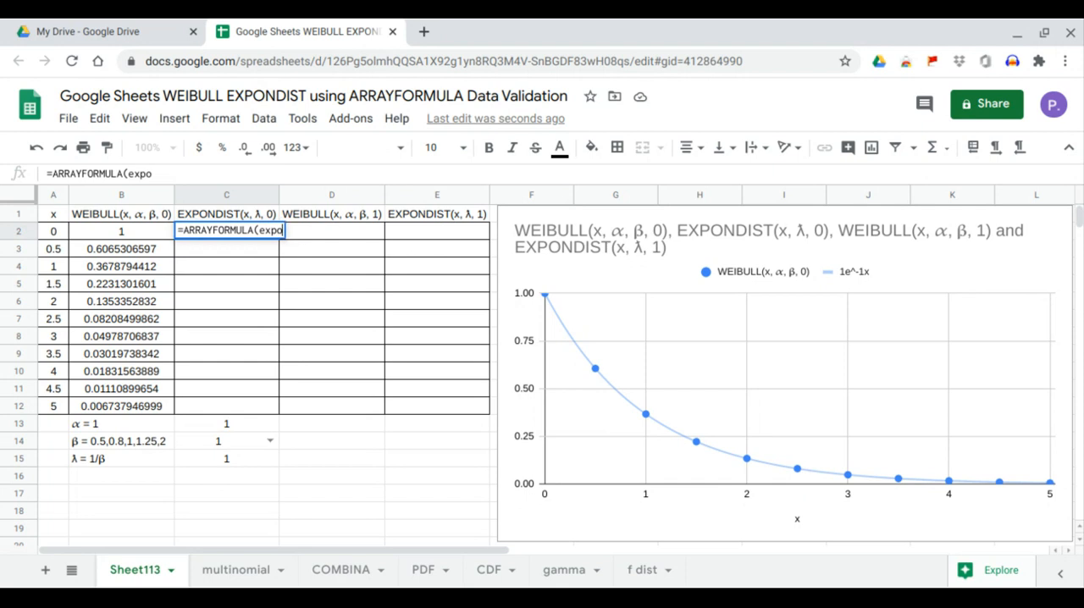
{"action": "type", "text": "ndist("}
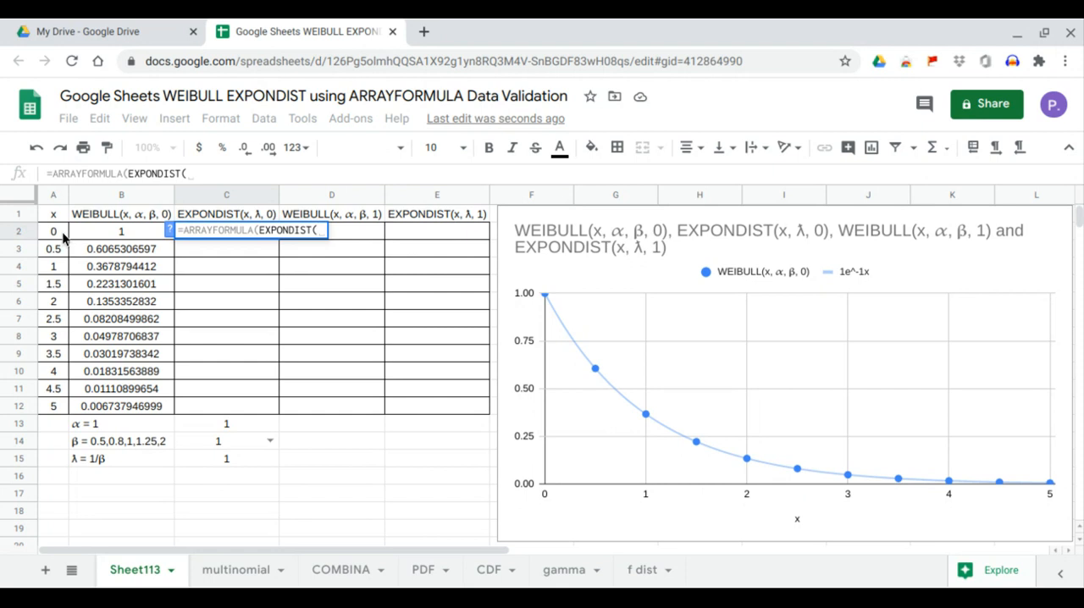
{"action": "left_click_drag", "start_coordinate": [63, 235], "coordinate": [52, 411]}
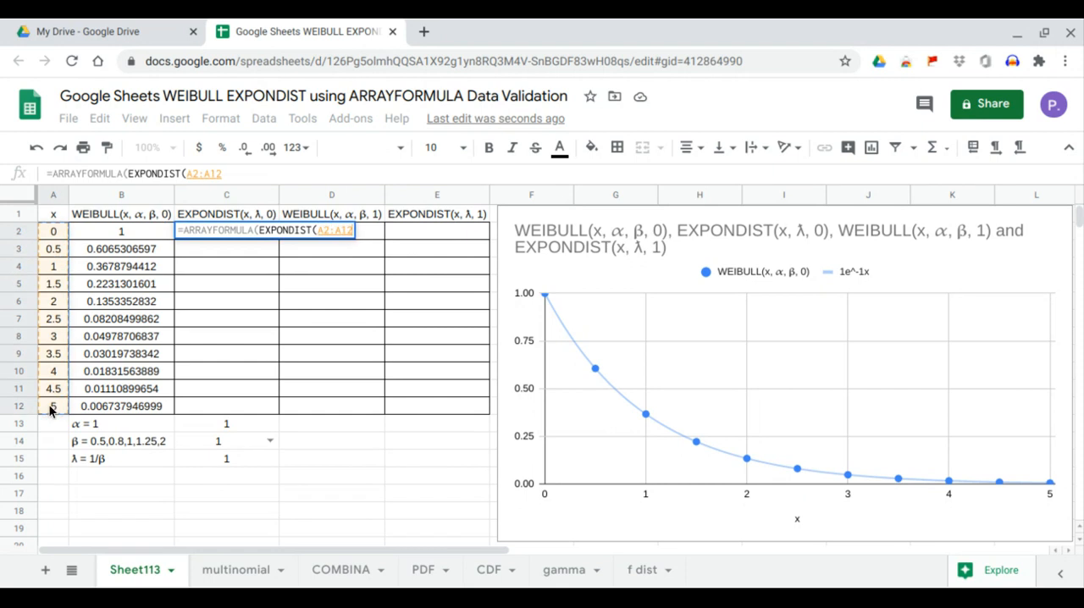
{"action": "type", "text": ","}
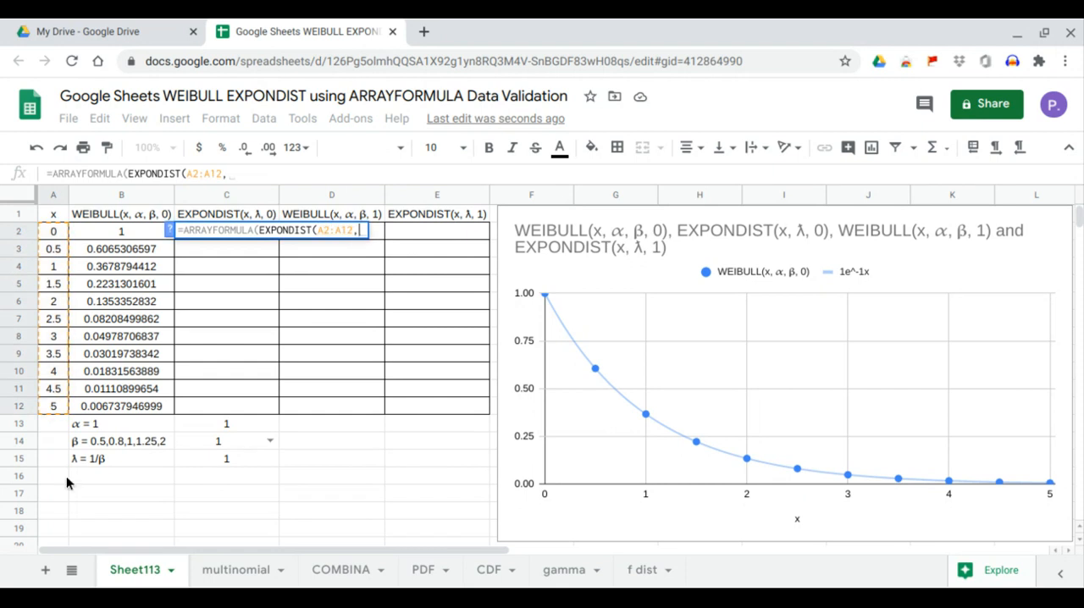
{"action": "left_click", "coordinate": [228, 458]}
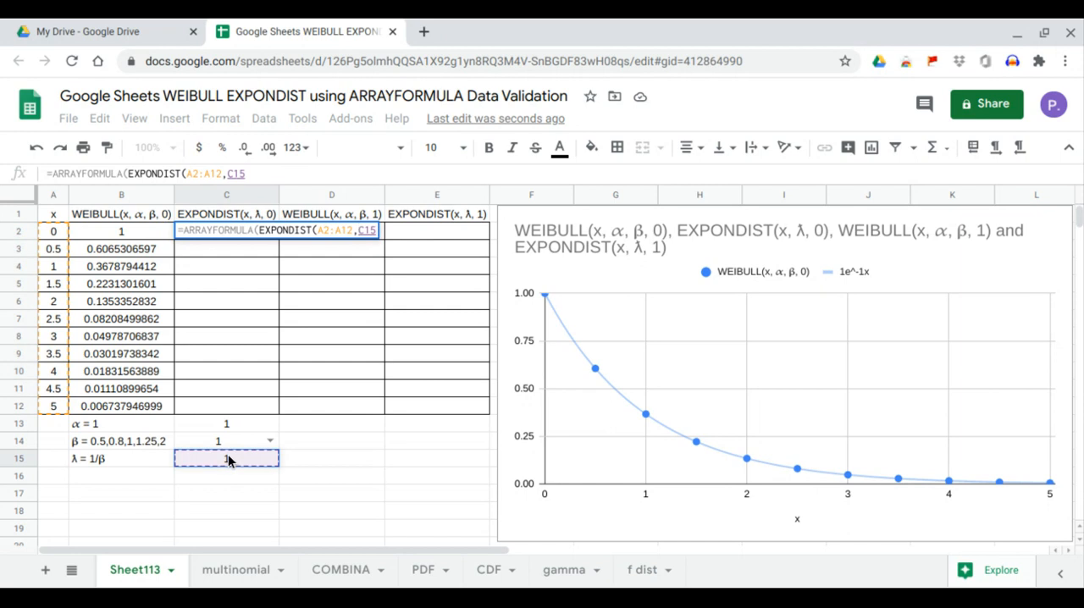
{"action": "type", "text": ","}
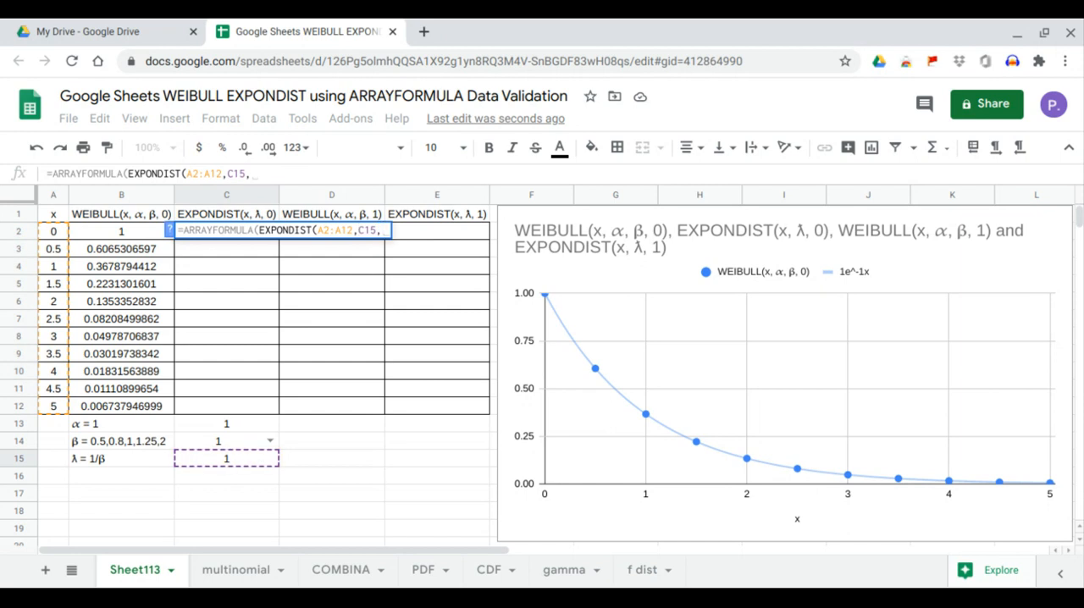
{"action": "type", "text": "0"}
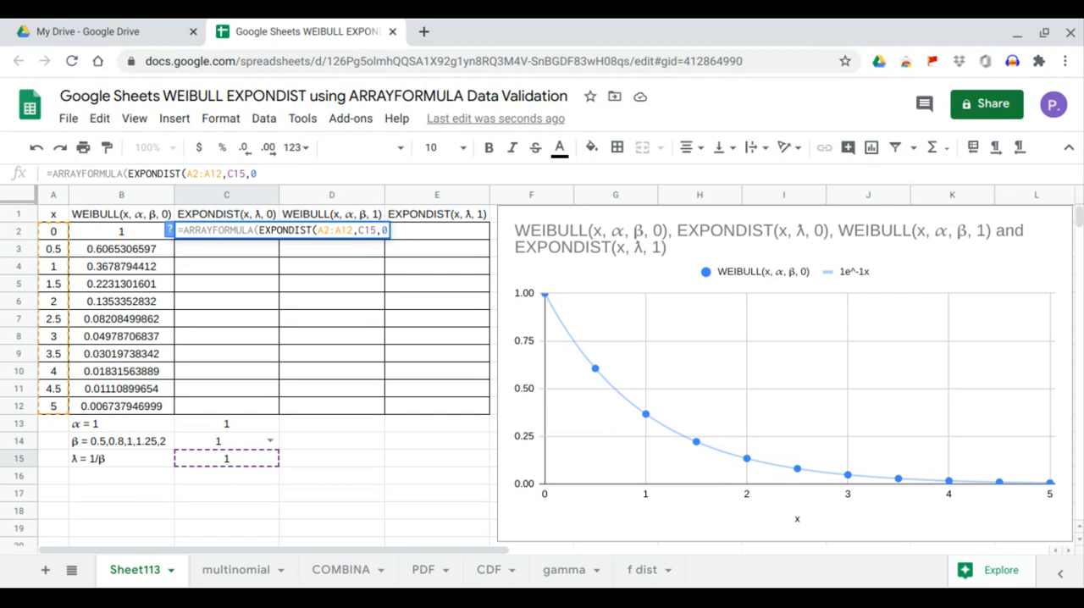
{"action": "type", "text": ")"}
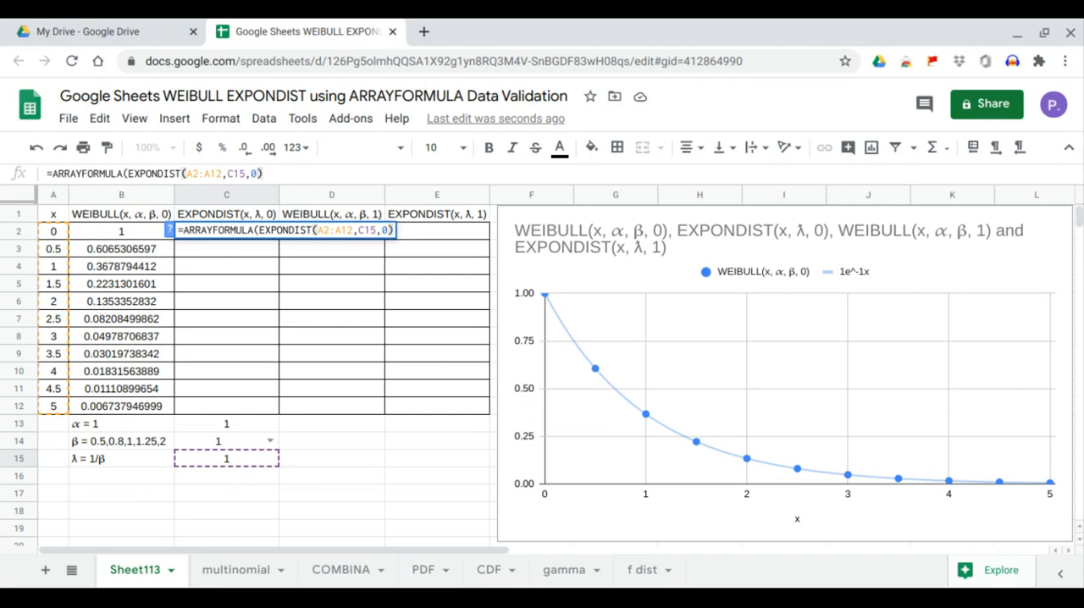
{"action": "key", "text": "Return"}
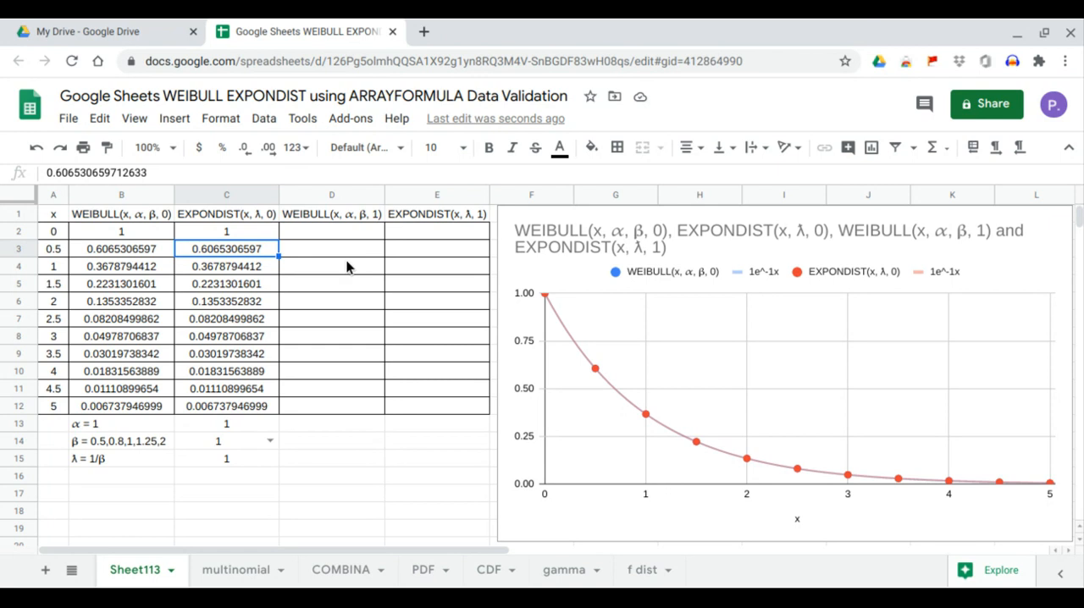
Step: Fill the WEIBULL(x, α, β, 1) column from D2 with =ARRAYFORMULA(WEIBULL(A2:A12,C13,C14,1))
{"action": "left_click", "coordinate": [342, 238]}
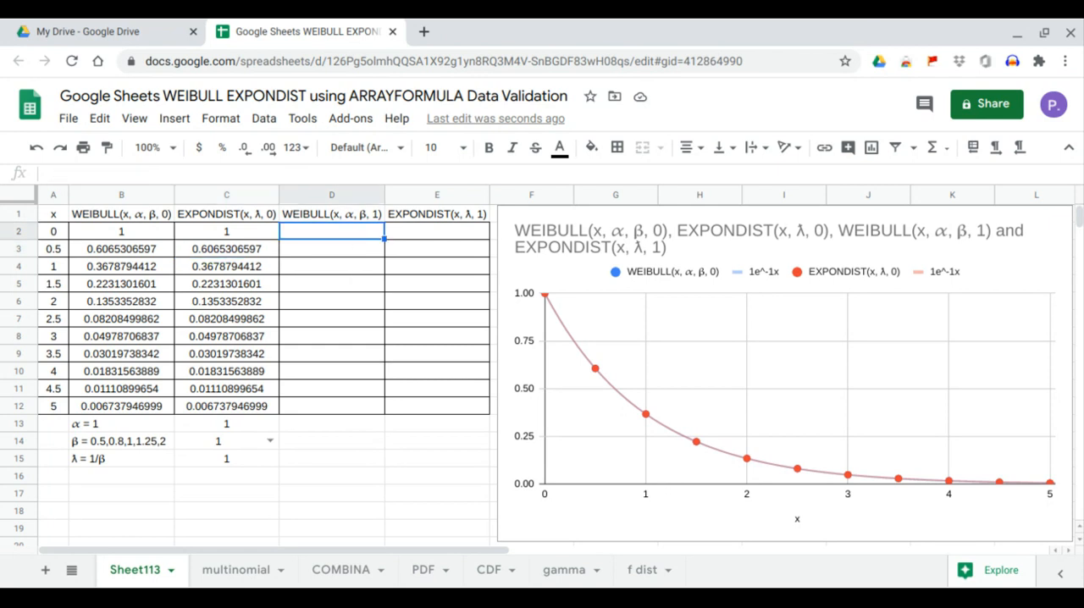
{"action": "type", "text": "=ar"}
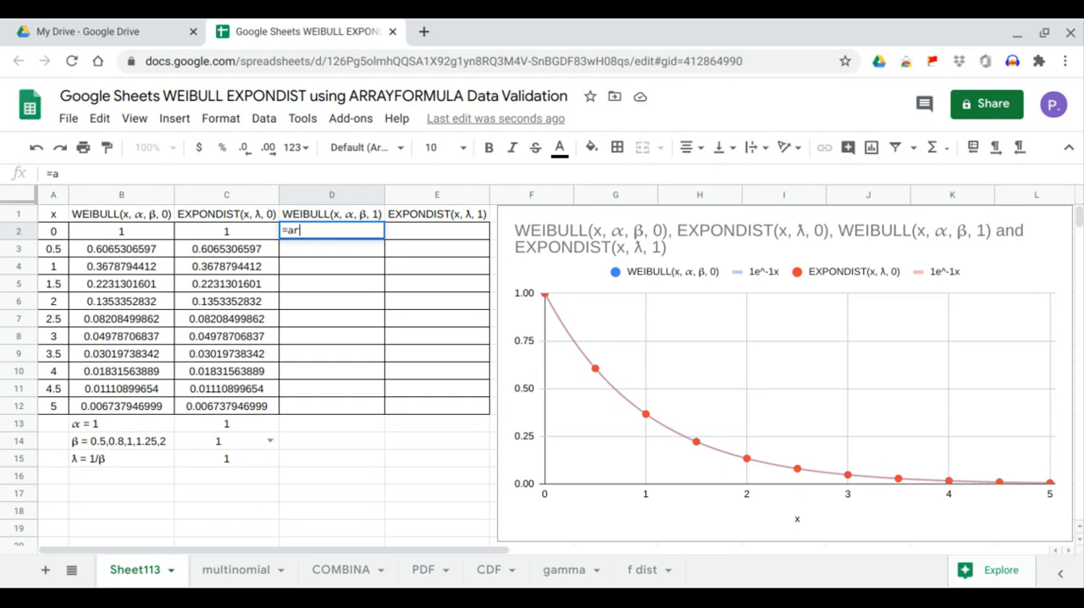
{"action": "type", "text": "rayformul"}
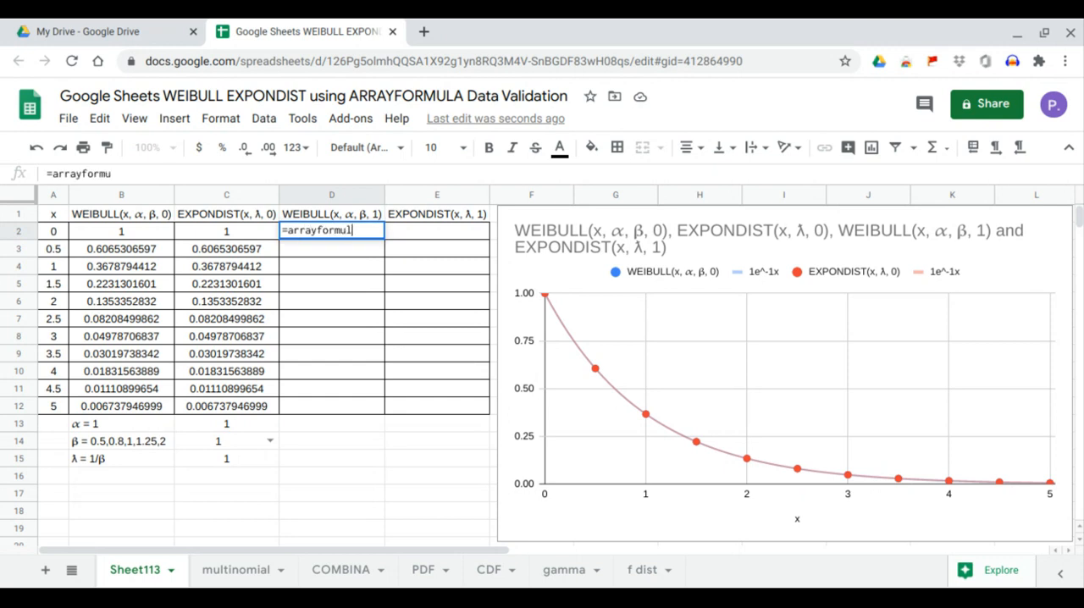
{"action": "key", "text": "Tab"}
{"action": "type", "text": "wei"}
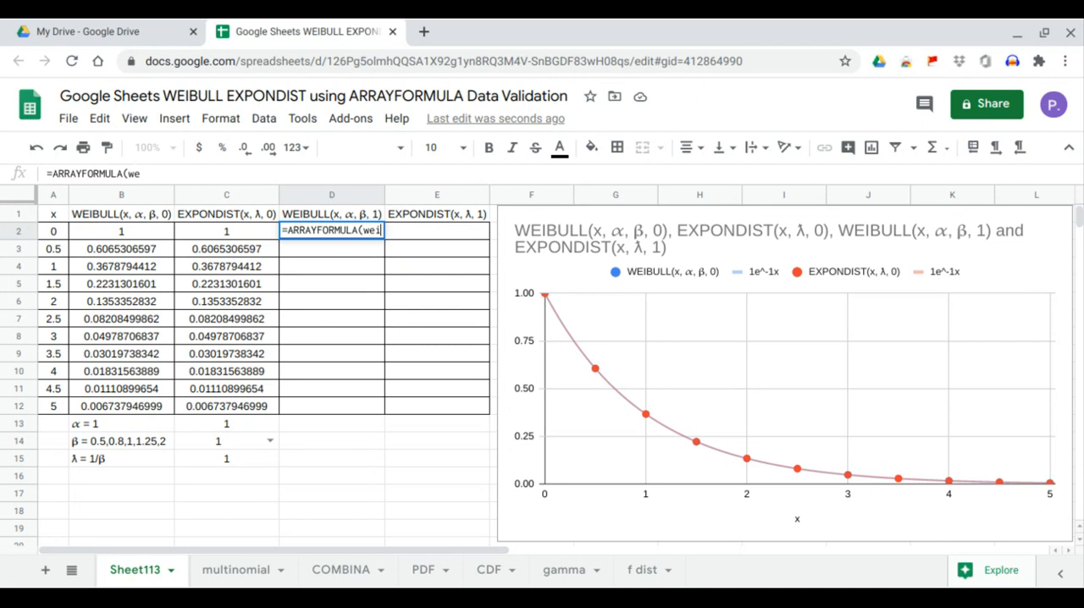
{"action": "type", "text": "bull"}
{"action": "key", "text": "Tab"}
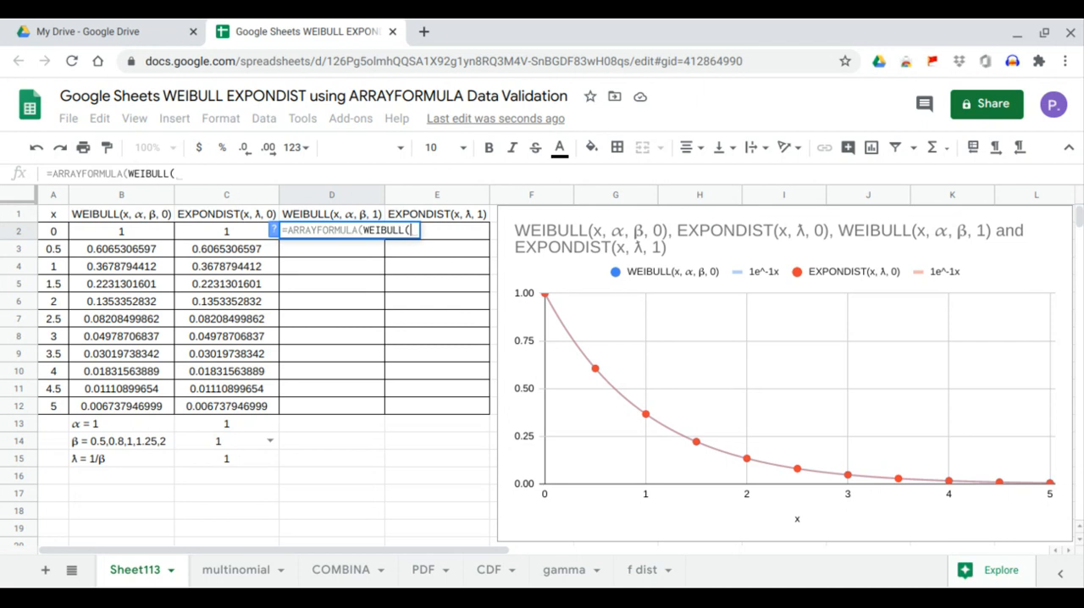
{"action": "left_click", "coordinate": [54, 235]}
{"action": "left_click_drag", "start_coordinate": [54, 235], "coordinate": [57, 406]}
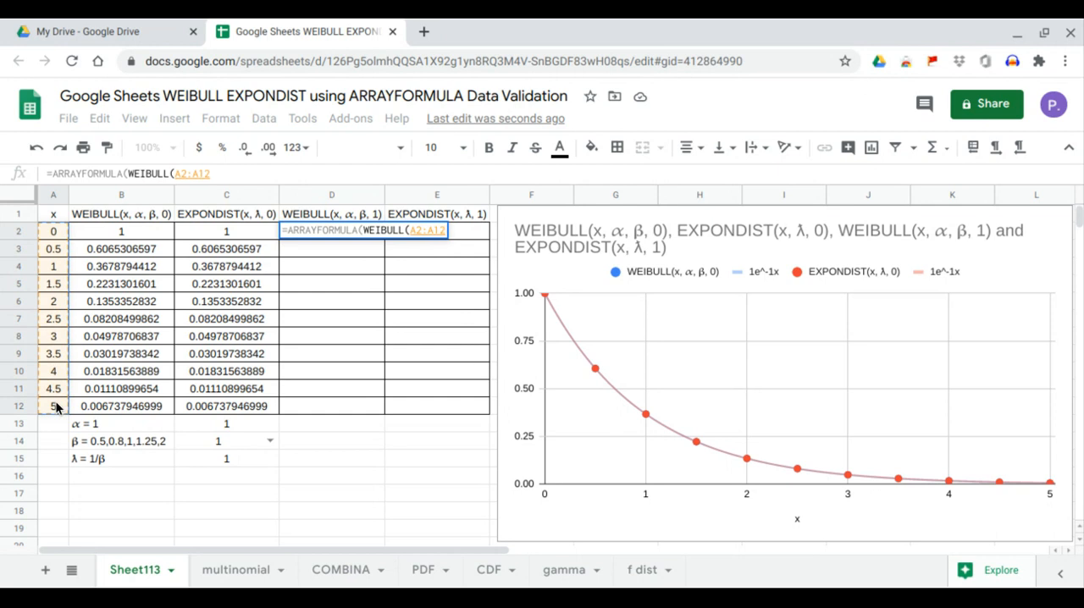
{"action": "type", "text": ","}
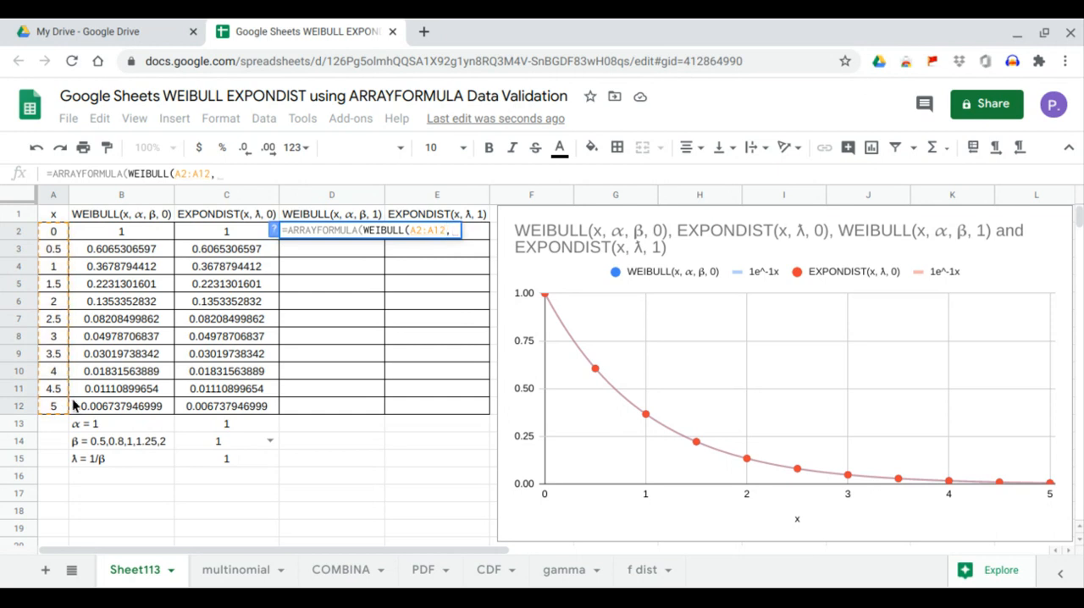
{"action": "left_click", "coordinate": [207, 425]}
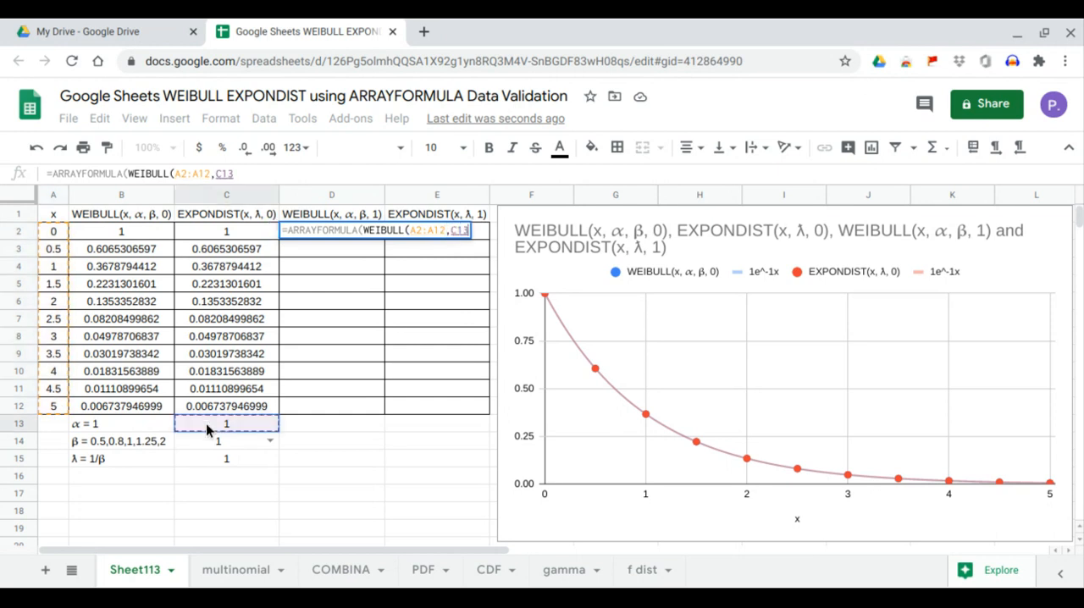
{"action": "type", "text": ","}
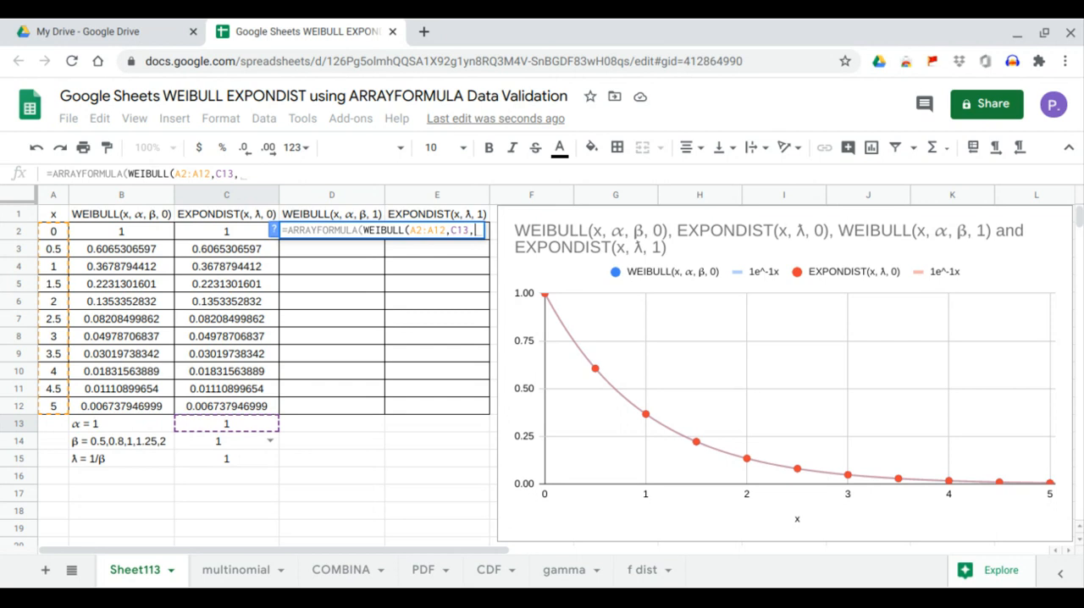
{"action": "left_click", "coordinate": [223, 449]}
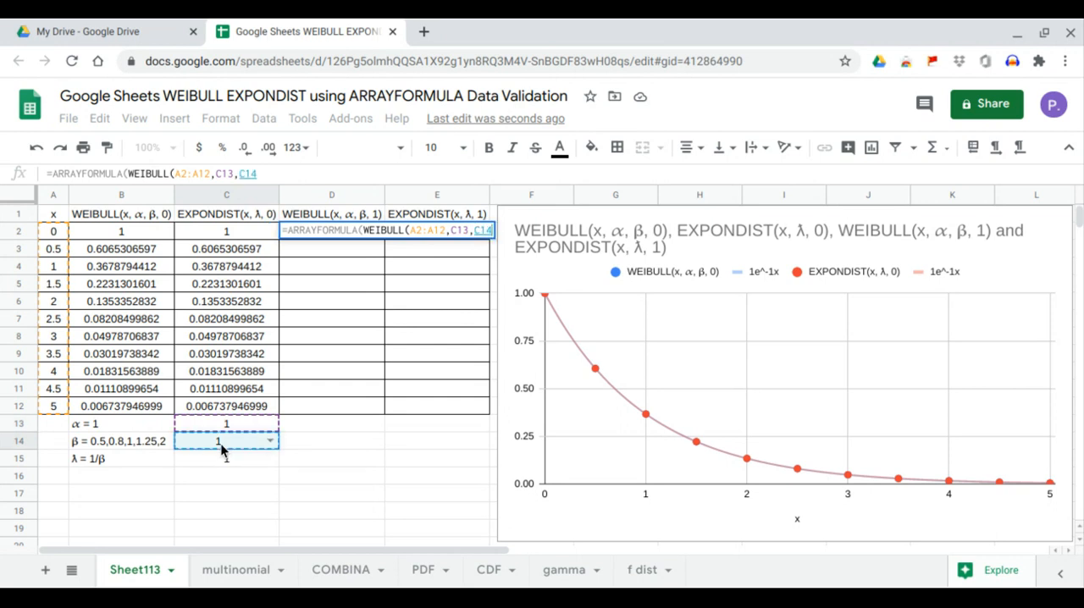
{"action": "type", "text": ","}
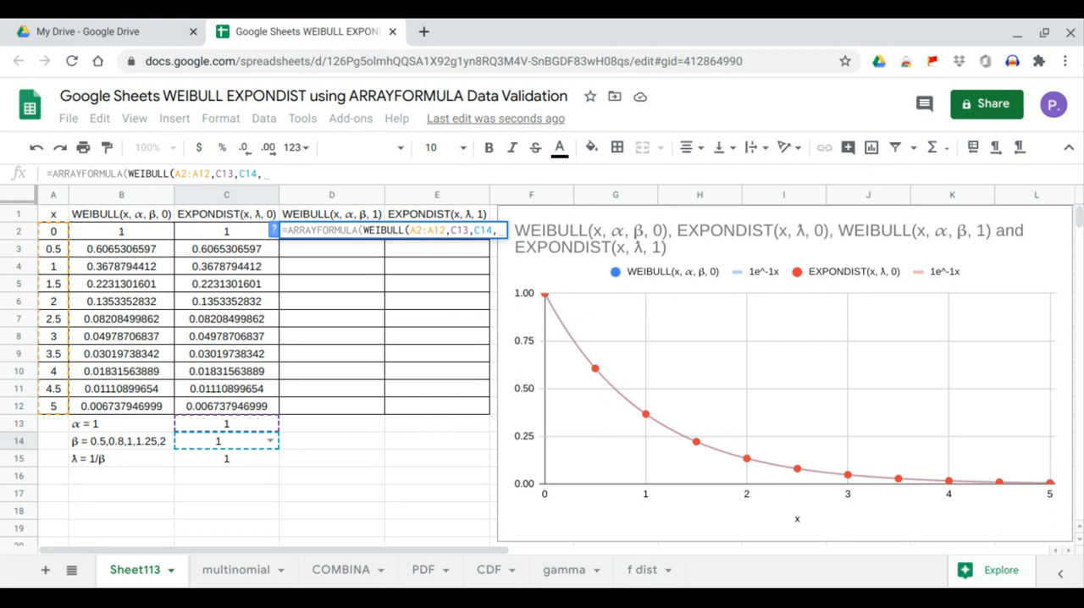
{"action": "type", "text": "1)"}
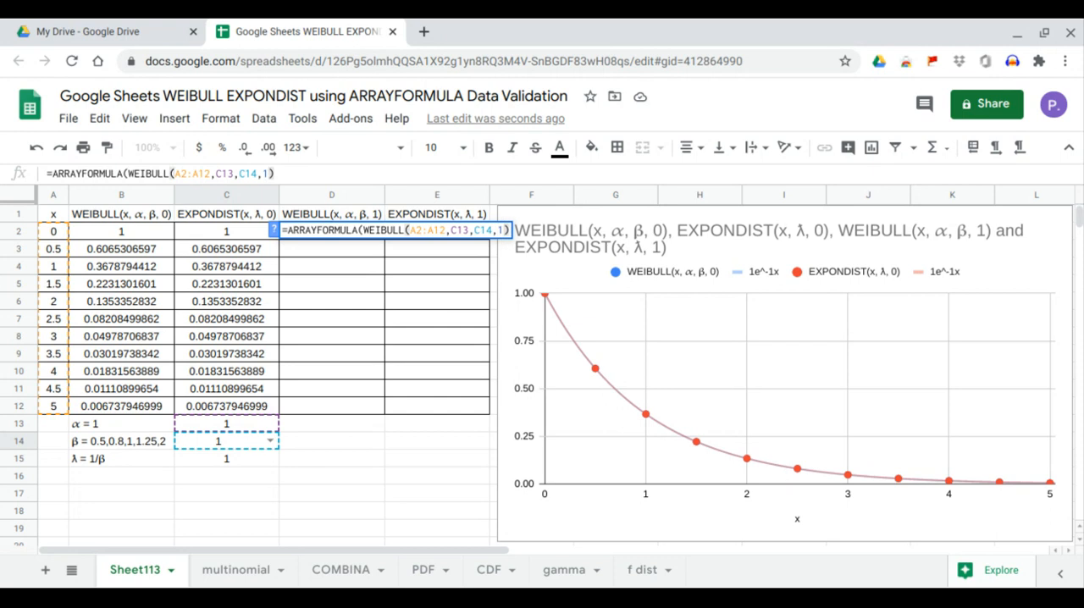
{"action": "key", "text": "Return"}
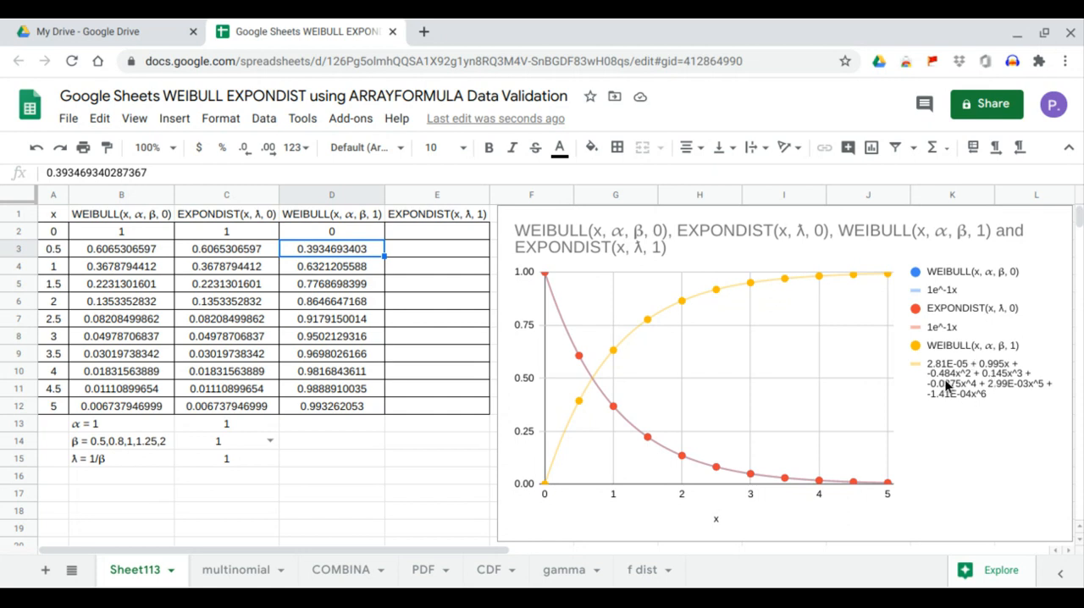
Step: Fill the EXPONDIST(x, λ, 1) column from E2 with =ARRAYFORMULA(EXPONDIST(A2:A12,C15,1))
{"action": "left_click", "coordinate": [468, 235]}
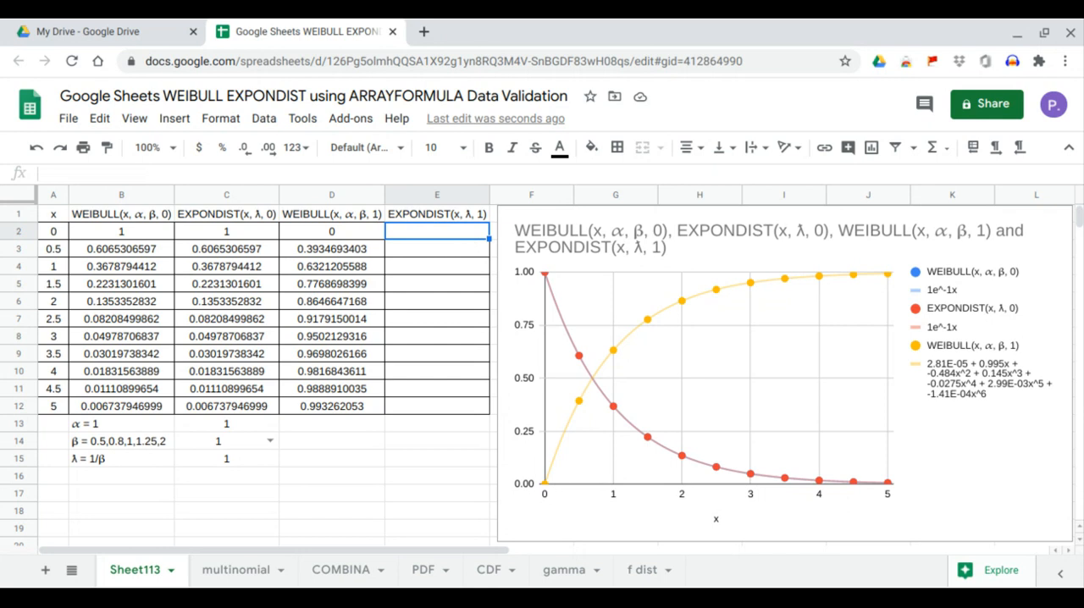
{"action": "type", "text": "=ar"}
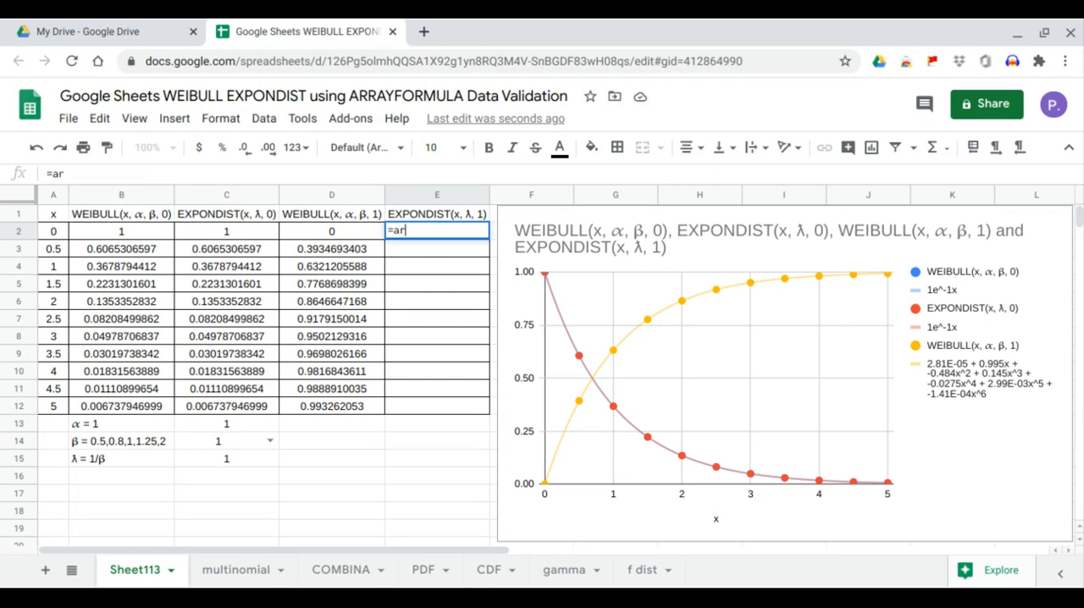
{"action": "type", "text": "rayformula"}
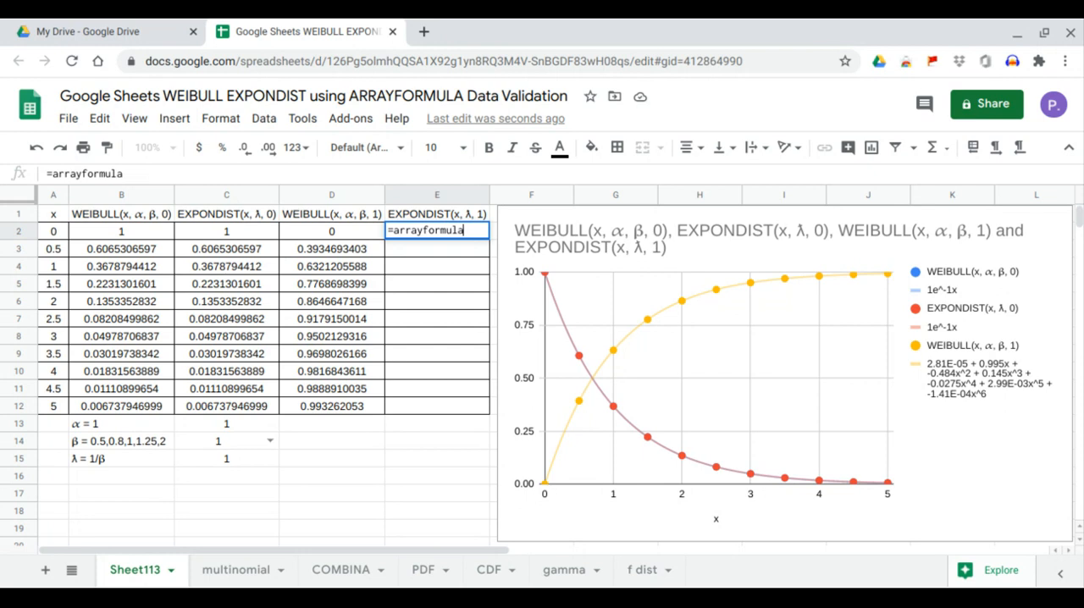
{"action": "type", "text": "(expon"}
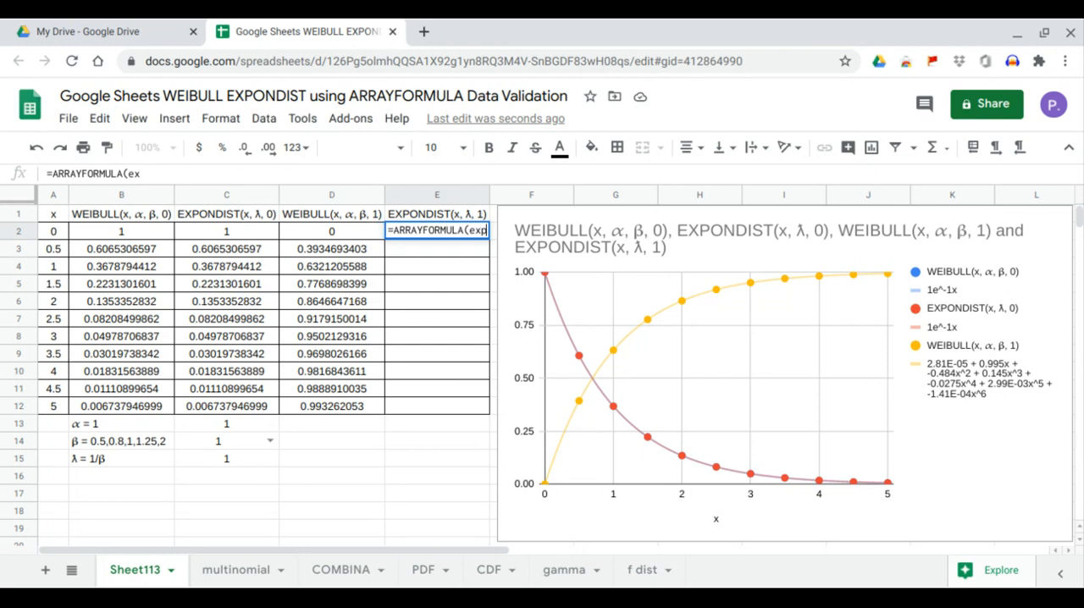
{"action": "key", "text": "BackSpace"}
{"action": "key", "text": "BackSpace"}
{"action": "type", "text": "p"}
{"action": "key", "text": "BackSpace"}
{"action": "type", "text": "ond"}
{"action": "key", "text": "Tab"}
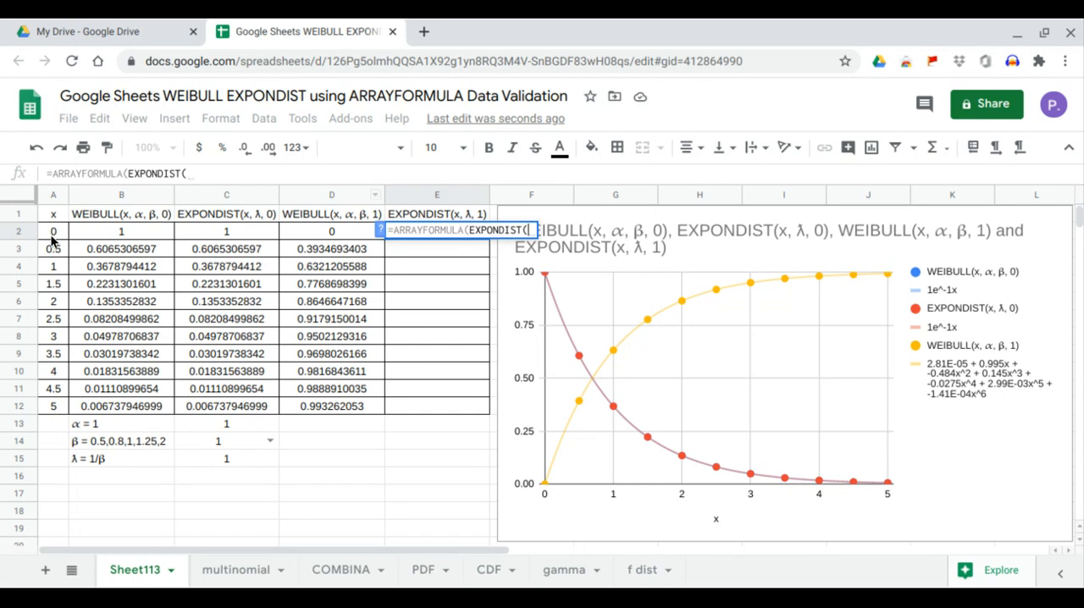
{"action": "left_click_drag", "start_coordinate": [53, 238], "coordinate": [53, 409]}
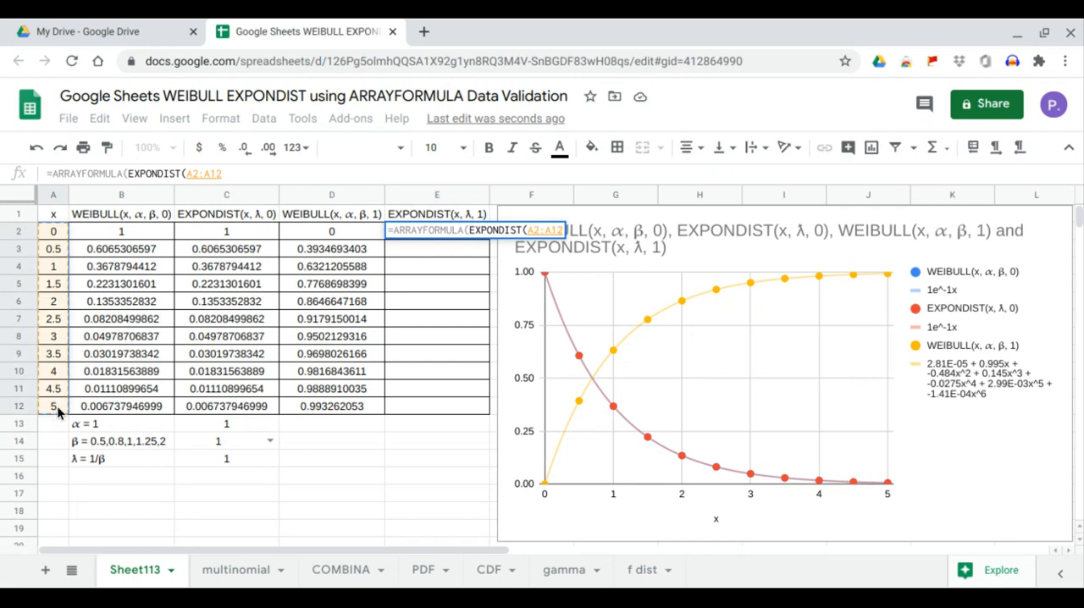
{"action": "type", "text": ","}
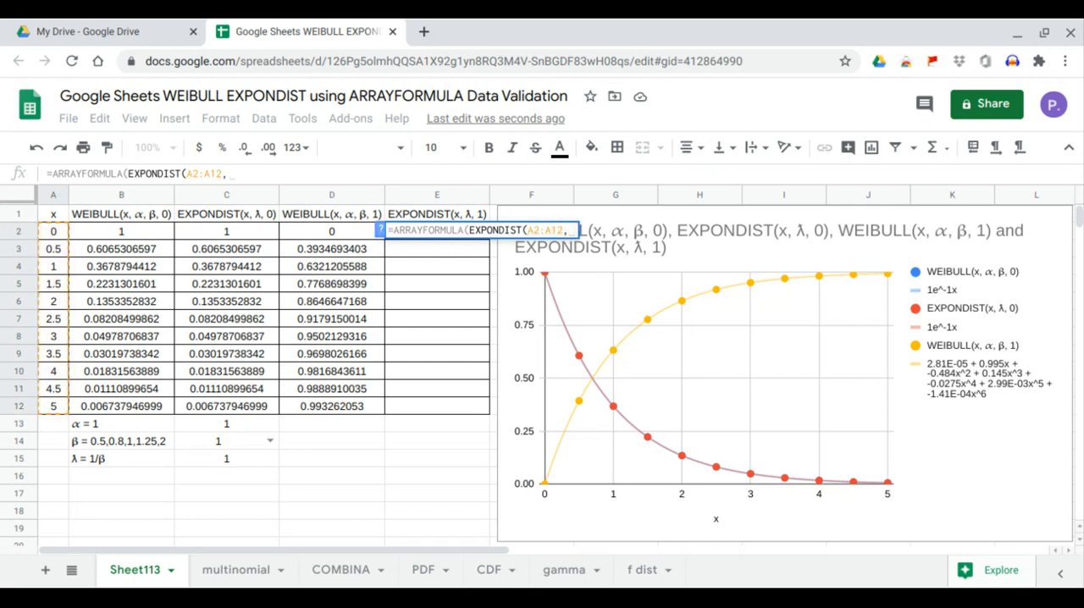
{"action": "left_click", "coordinate": [232, 460]}
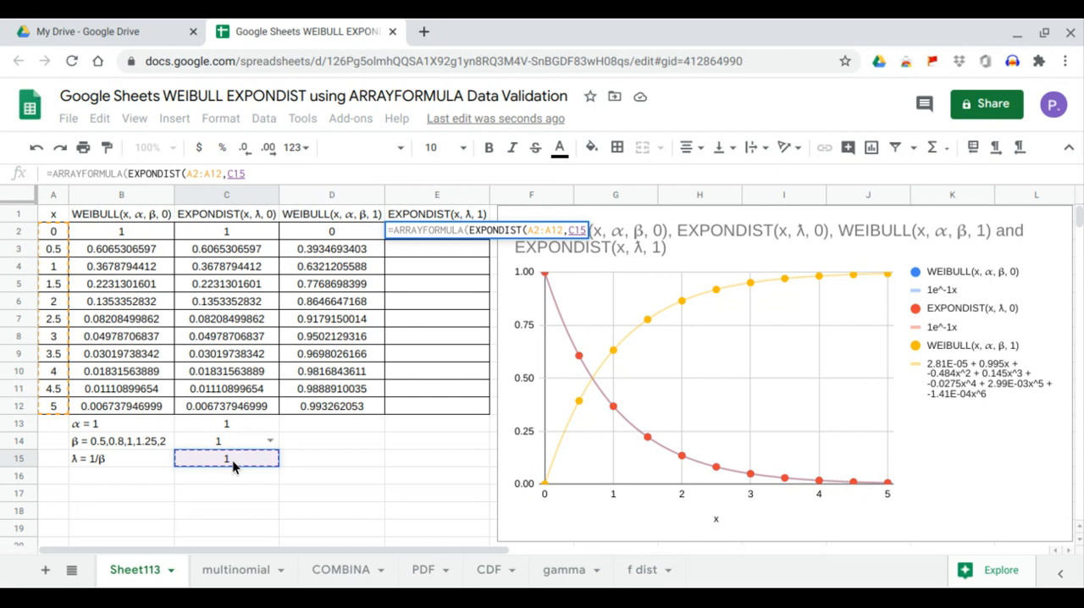
{"action": "type", "text": ",1"}
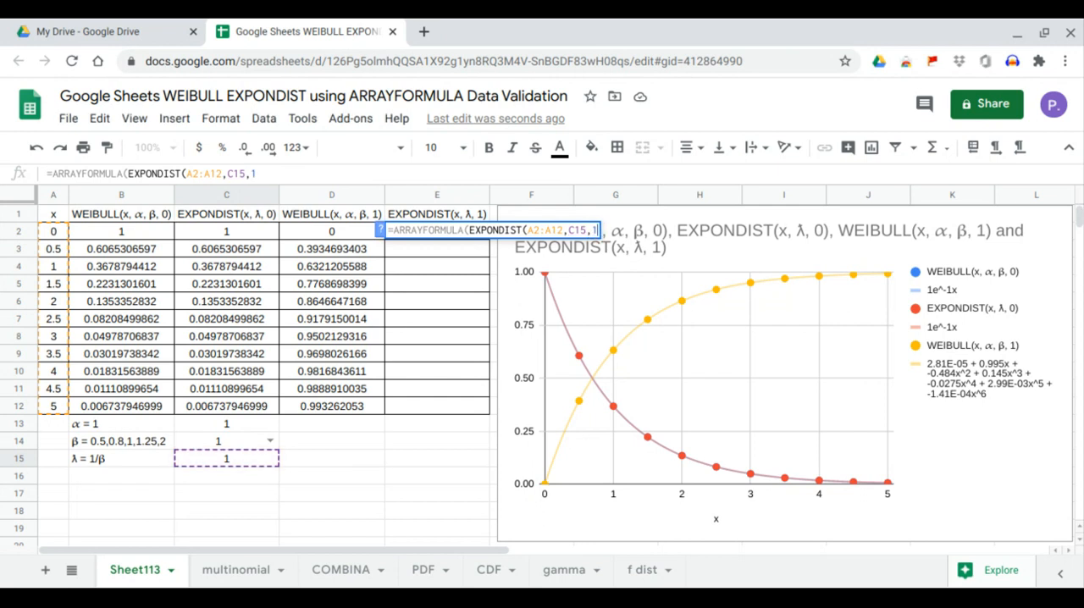
{"action": "type", "text": ")"}
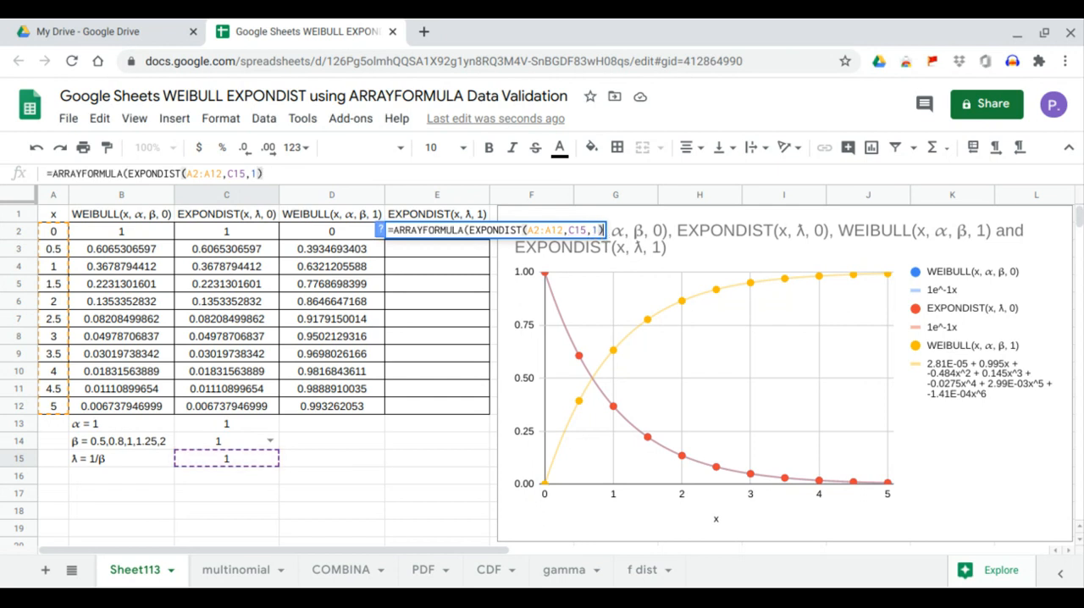
{"action": "key", "text": "Return"}
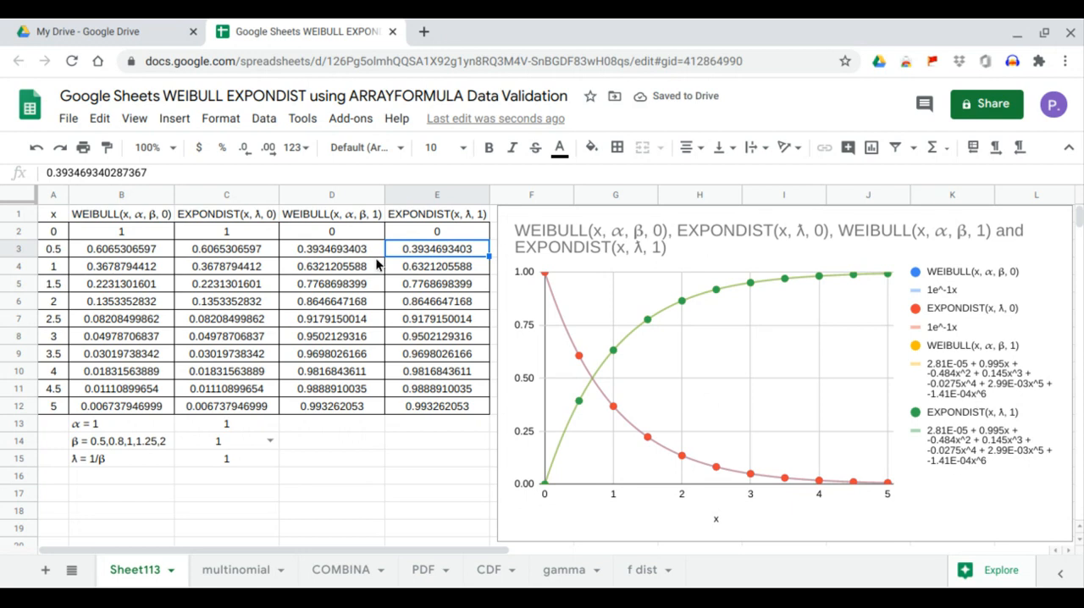
Step: Compare the WEIBULL and EXPONDIST cumulative values in D2:E12, and the density values in B2:C12
{"action": "left_click_drag", "start_coordinate": [343, 237], "coordinate": [427, 402]}
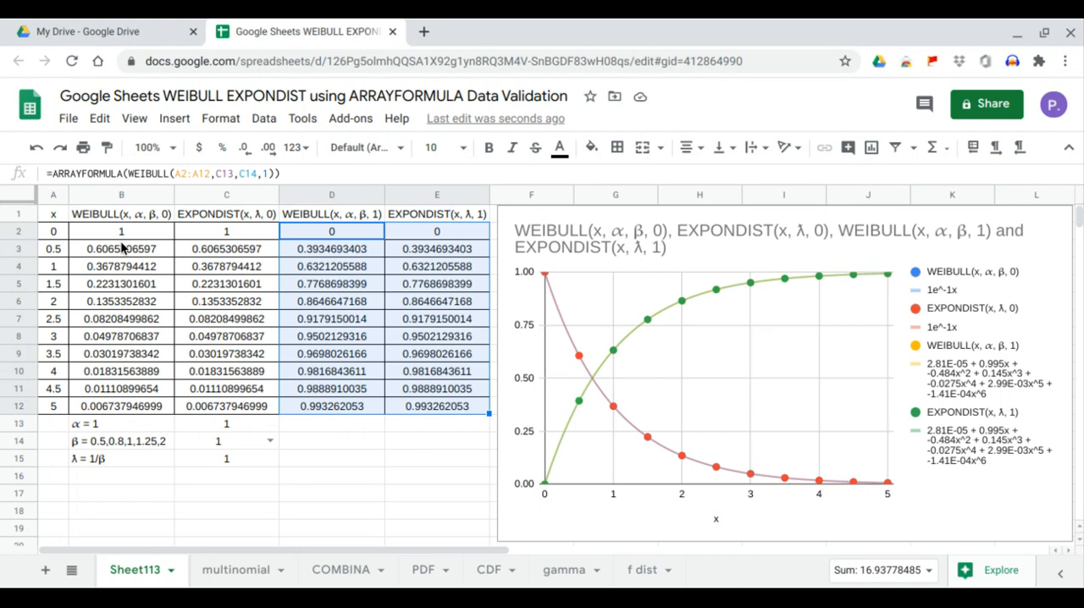
{"action": "left_click", "coordinate": [210, 319]}
{"action": "left_click_drag", "start_coordinate": [134, 239], "coordinate": [221, 409]}
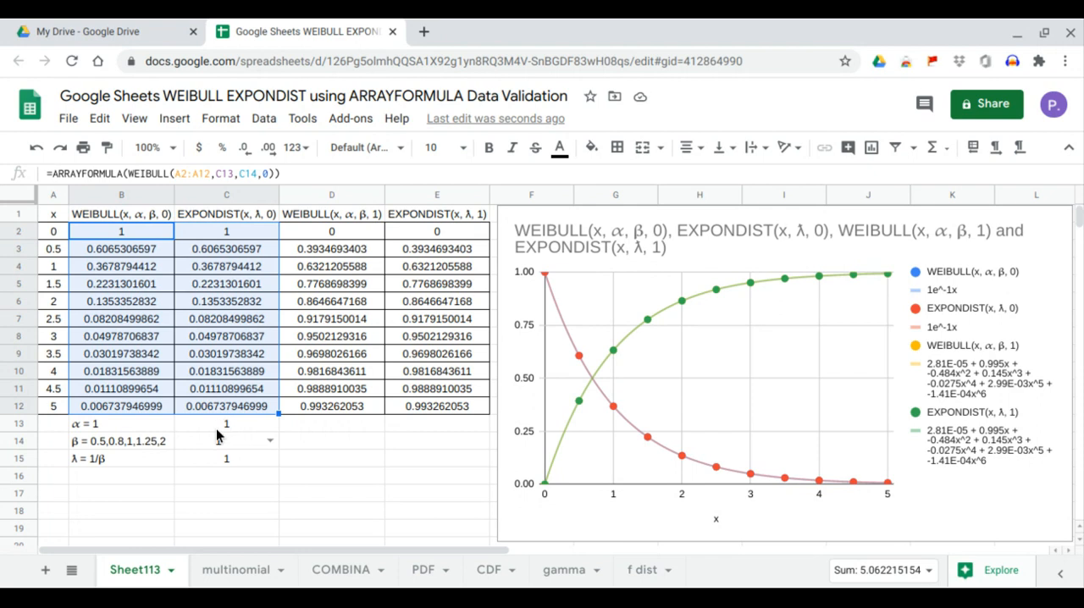
Step: Switch β in C14 through 0.5, 0.8 and 1, ending on 2, to compare the table and chart for each value
{"action": "left_click", "coordinate": [270, 443]}
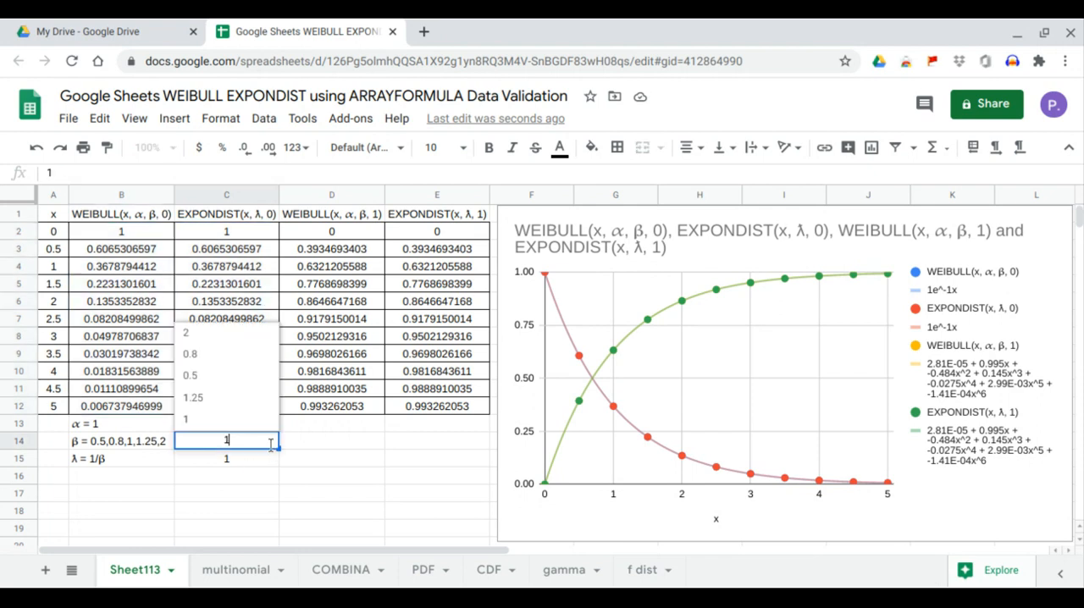
{"action": "left_click", "coordinate": [223, 378]}
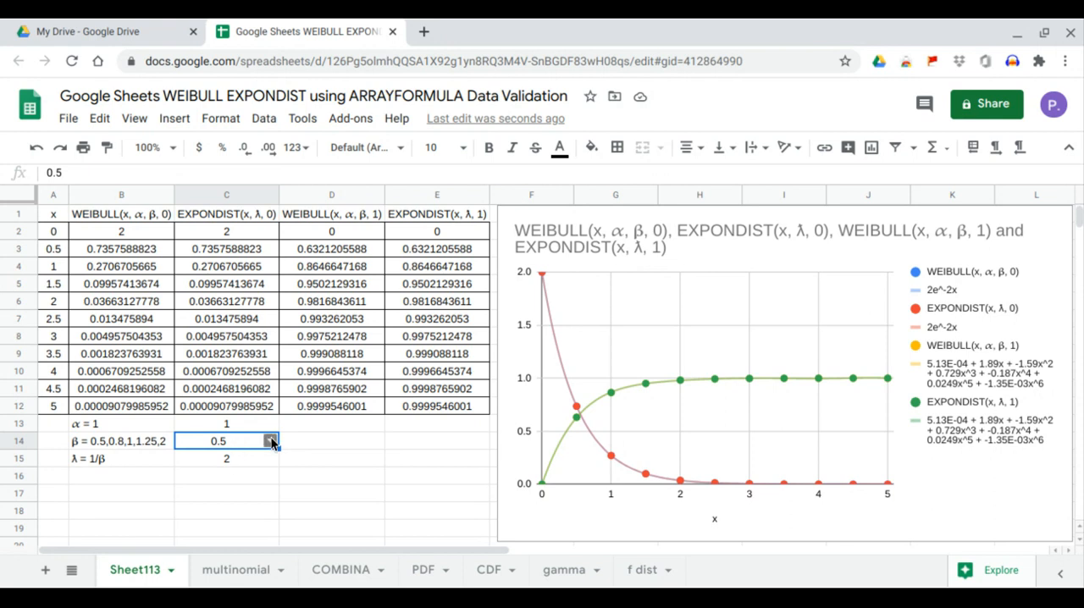
{"action": "left_click", "coordinate": [270, 441]}
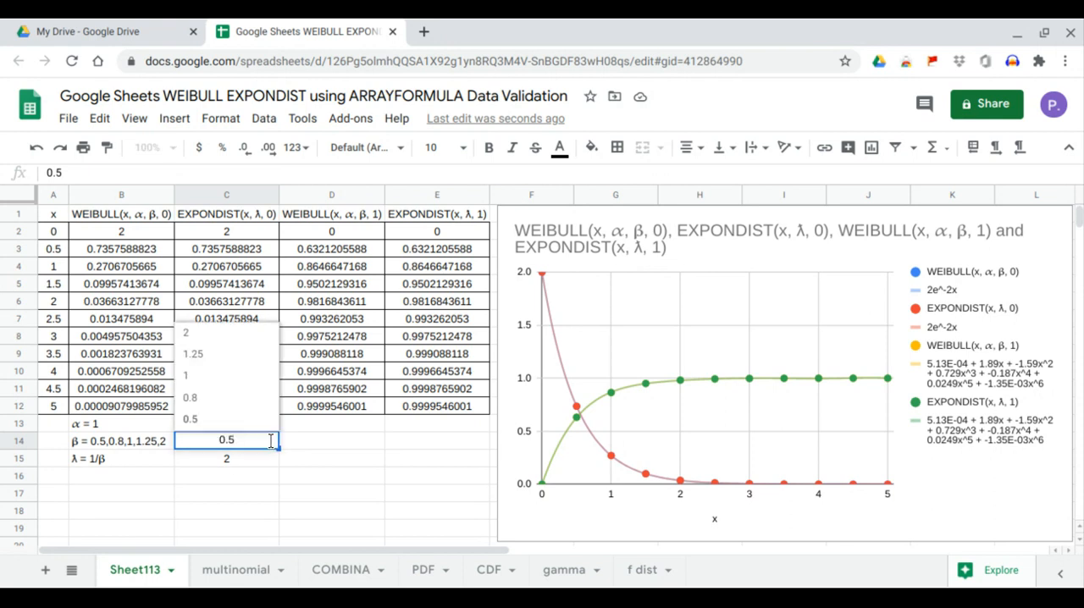
{"action": "left_click", "coordinate": [247, 403]}
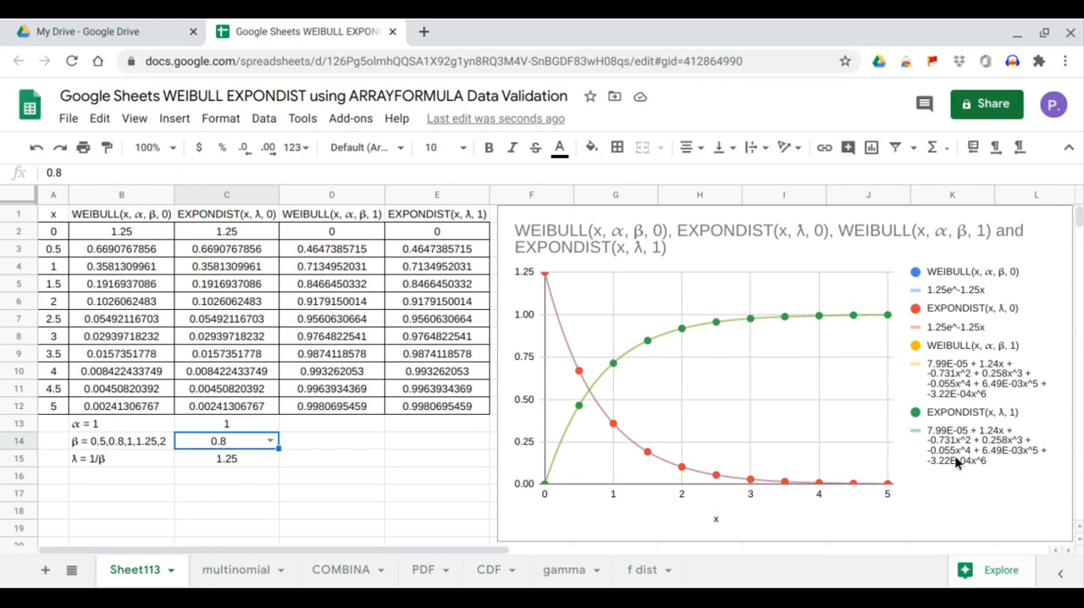
{"action": "left_click", "coordinate": [269, 441]}
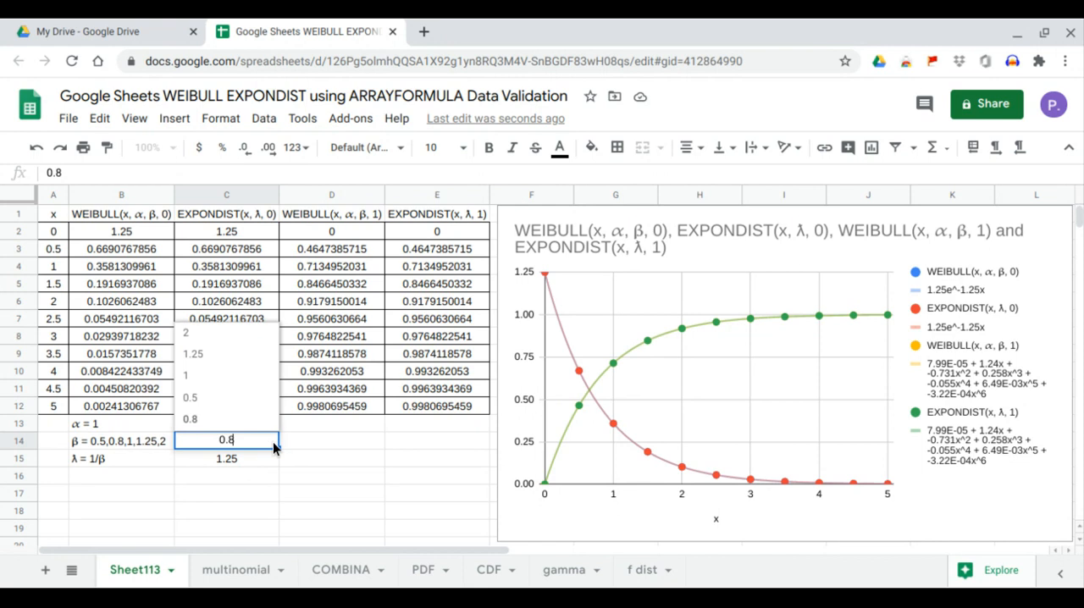
{"action": "left_click", "coordinate": [237, 386]}
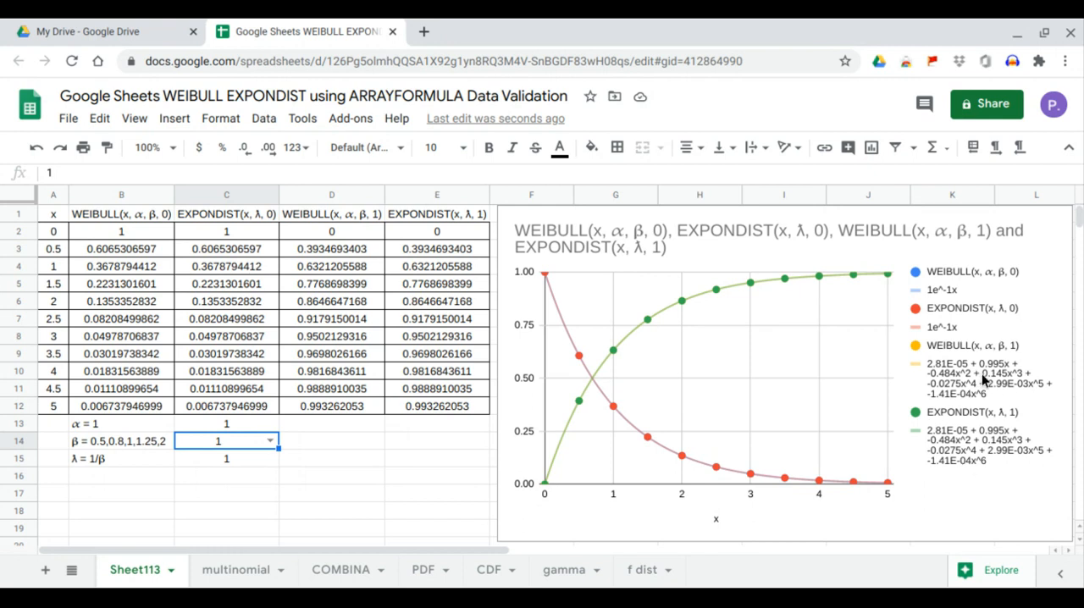
{"action": "left_click", "coordinate": [268, 443]}
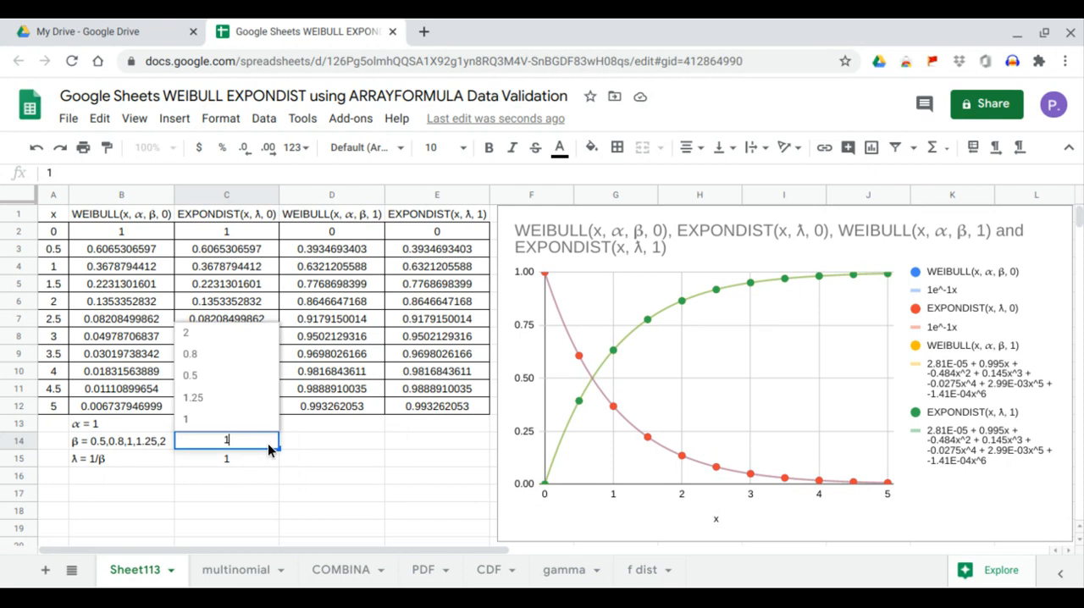
{"action": "left_click", "coordinate": [231, 337]}
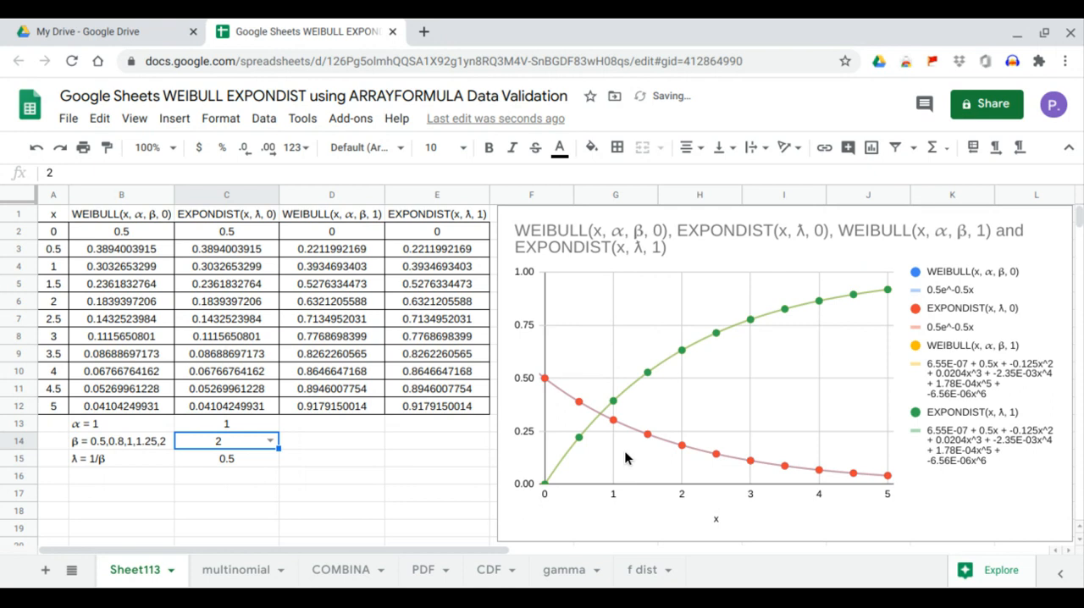